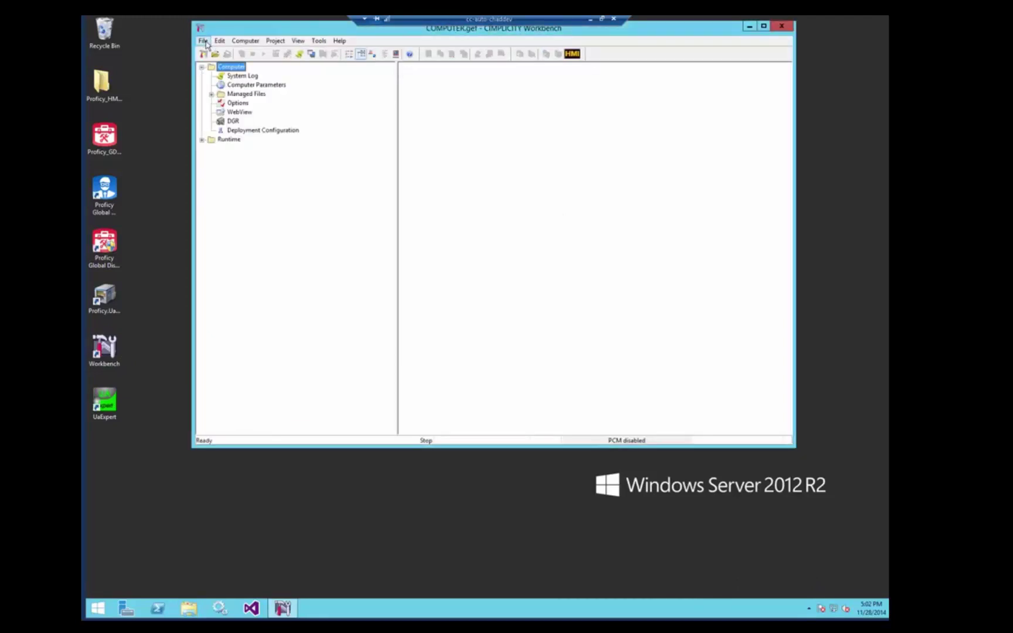
Create a new project named OPCGDSDEMO with the OPC UA Client protocol enabled
{"action": "left_click", "coordinate": [205, 42]}
{"action": "mouse_move", "coordinate": [240, 54]}
{"action": "left_click", "coordinate": [285, 62]}
{"action": "scroll", "coordinate": [576, 348], "scroll_direction": "down", "scroll_amount": 6}
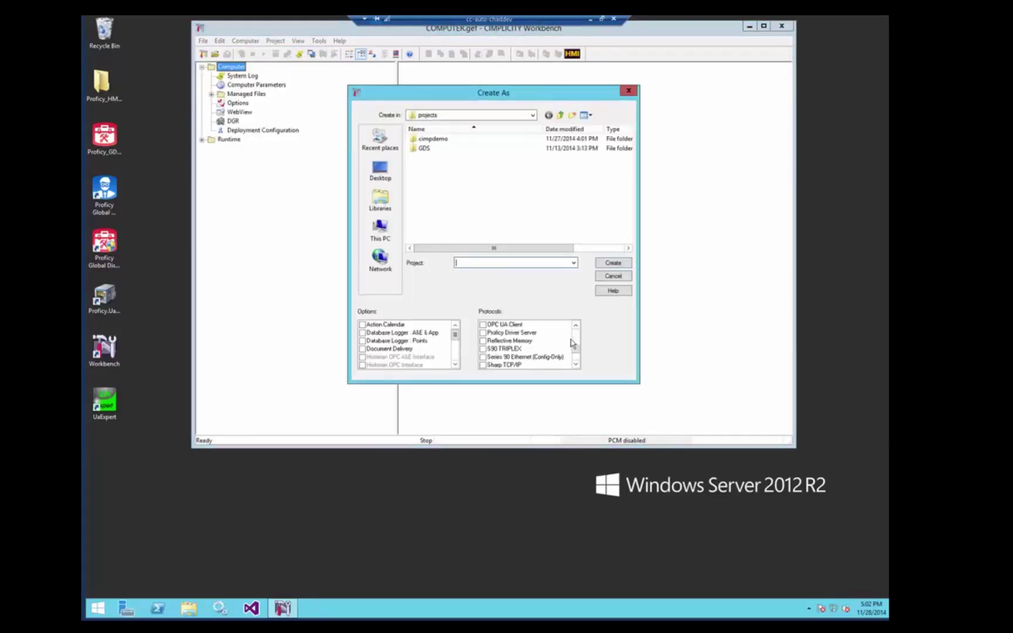
{"action": "left_click", "coordinate": [483, 324]}
{"action": "left_click", "coordinate": [553, 262]}
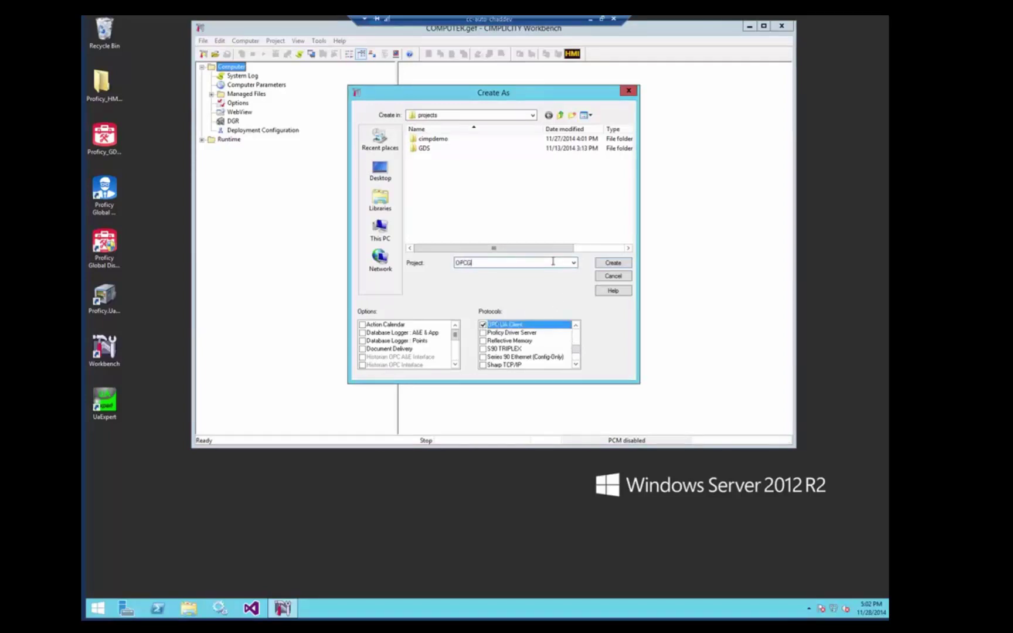
{"action": "type", "text": "OPCGDSDEMO"}
{"action": "key", "text": "Return"}
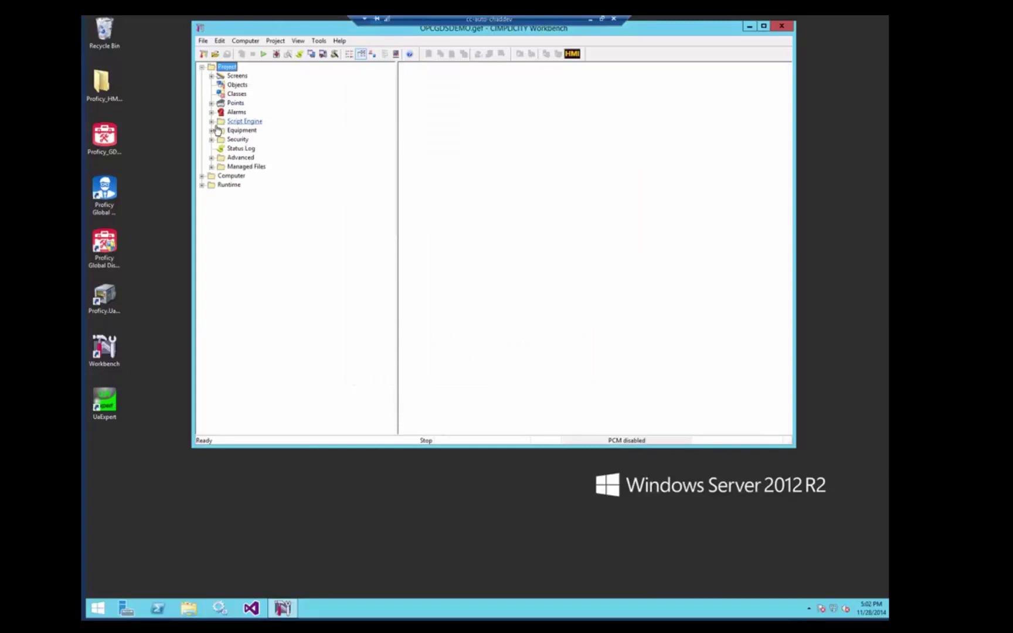
Expand Equipment > OPC UA Security to list the OPC UA Security Configuration file
{"action": "left_click", "coordinate": [211, 131]}
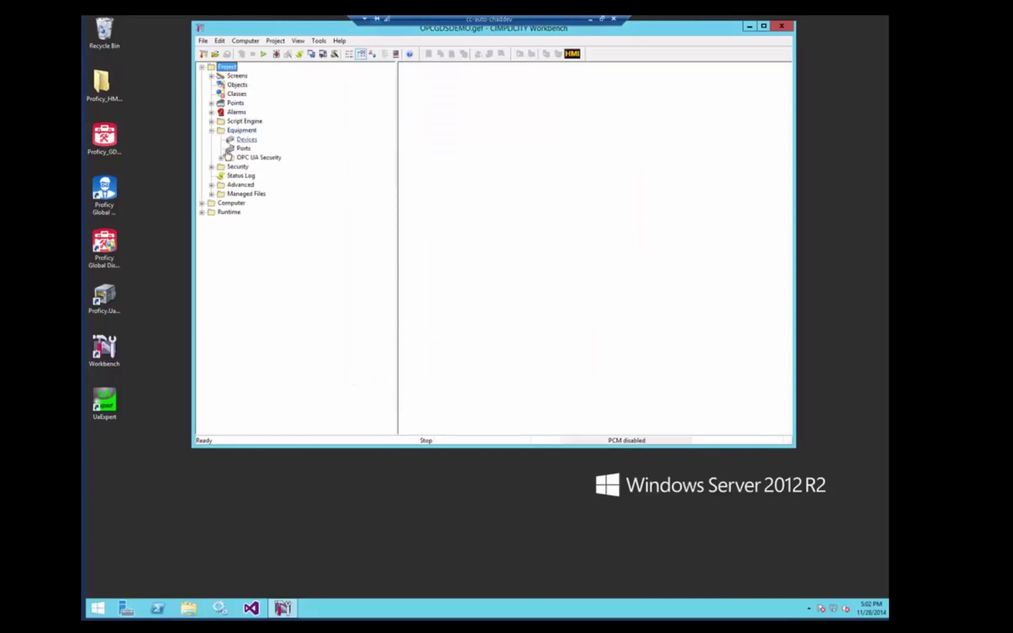
{"action": "left_click", "coordinate": [266, 158]}
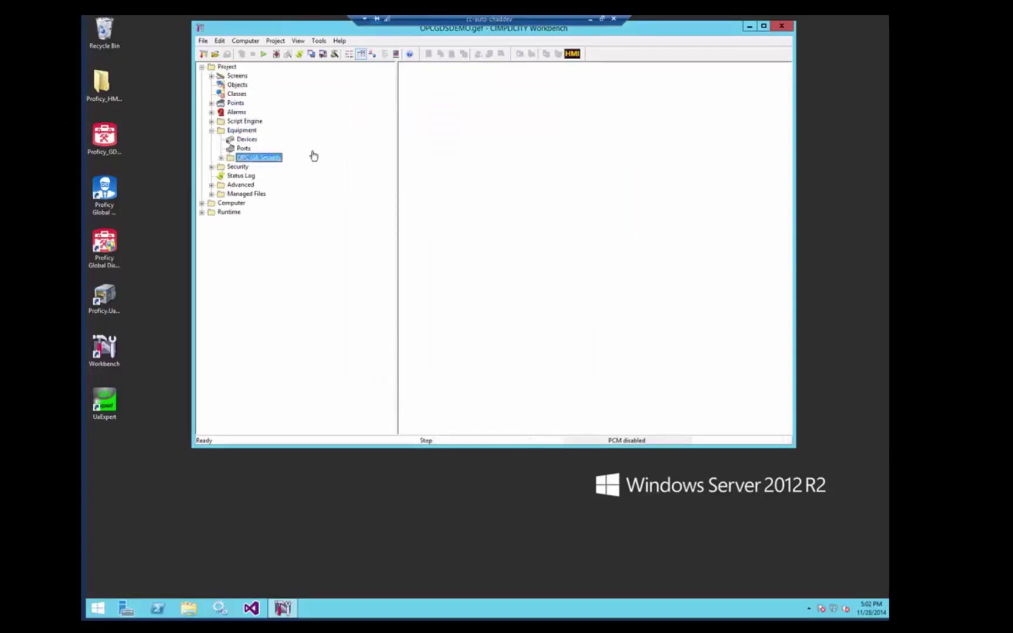
{"action": "left_click", "coordinate": [221, 158]}
{"action": "left_click", "coordinate": [255, 168]}
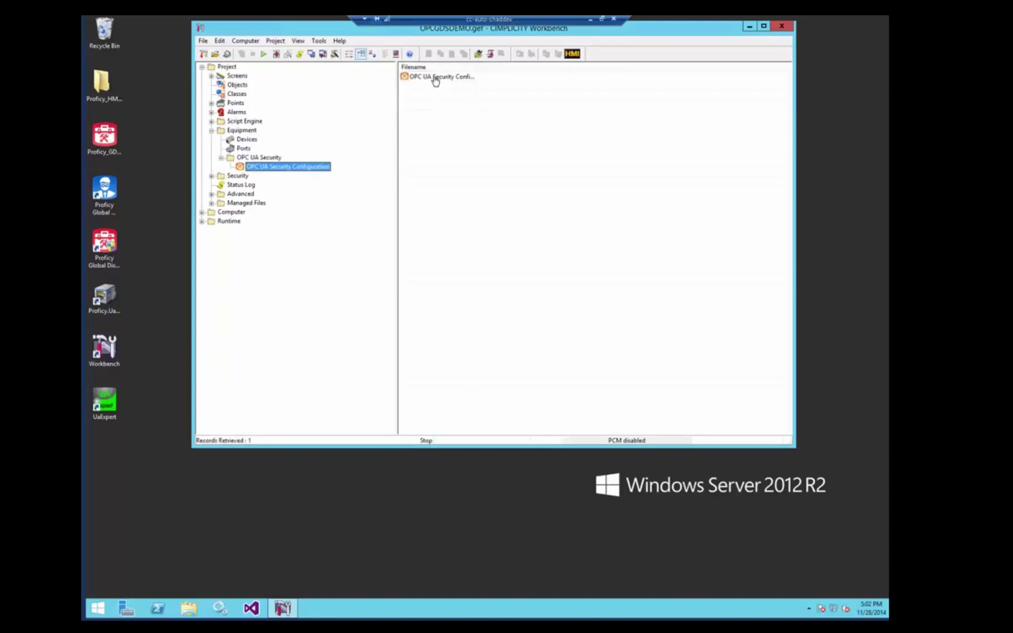
Enable security through the GDS, entering the GDS user name and password with Save Username/Password ticked
{"action": "double_click", "coordinate": [434, 79]}
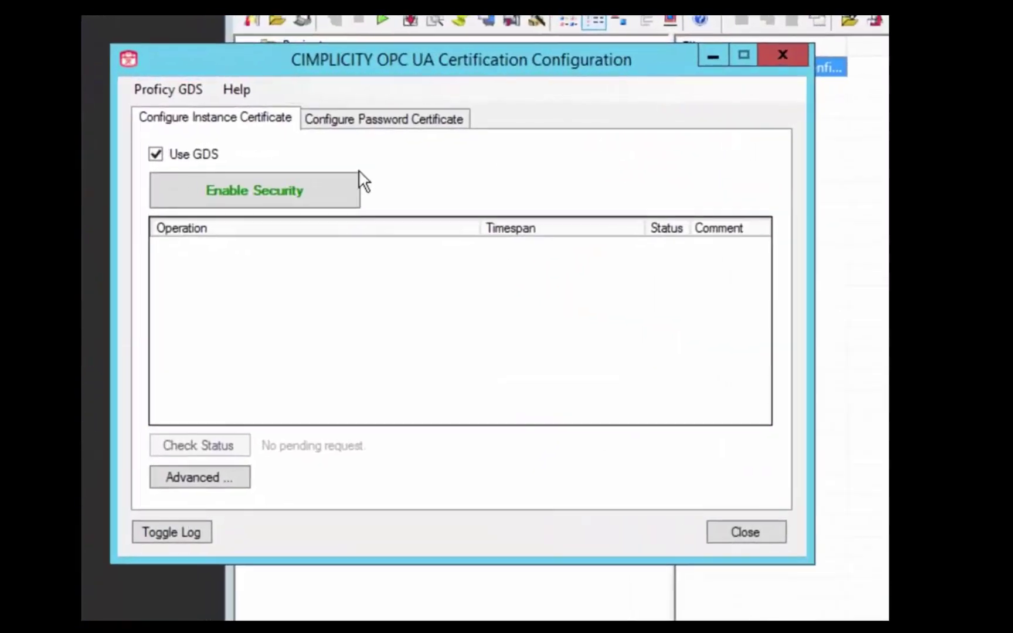
{"action": "left_click", "coordinate": [307, 191]}
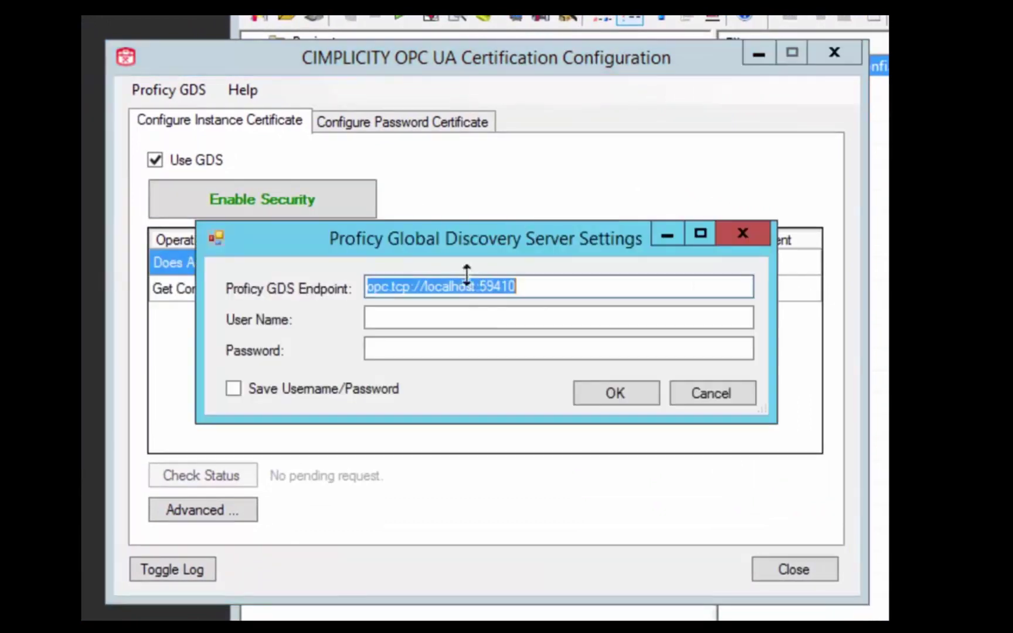
{"action": "left_click", "coordinate": [456, 318]}
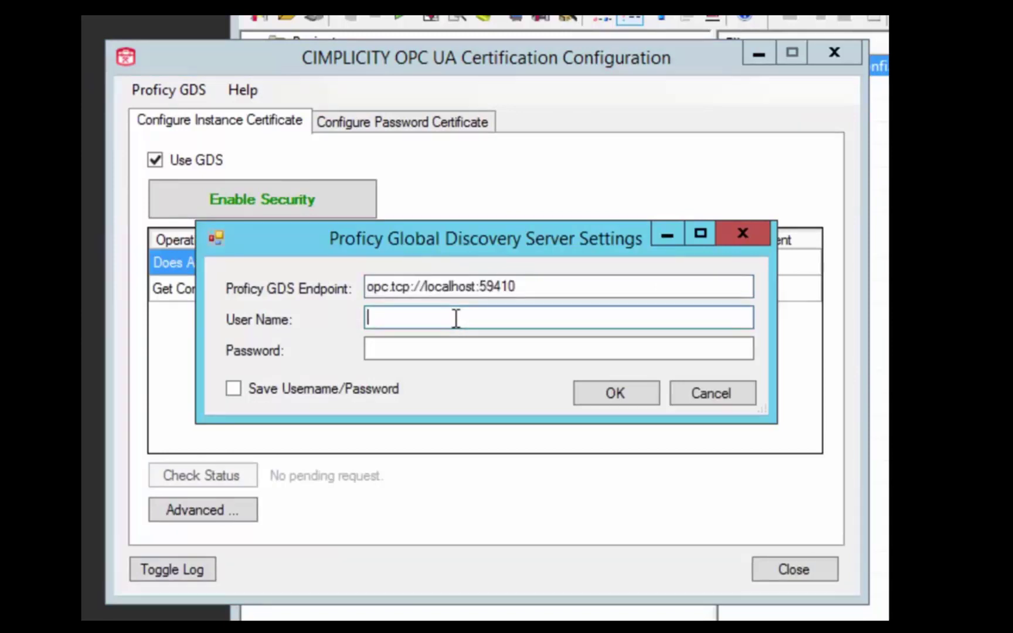
{"action": "type", "text": "geftest"}
{"action": "key", "text": "Tab"}
{"action": "type", "text": "**********"}
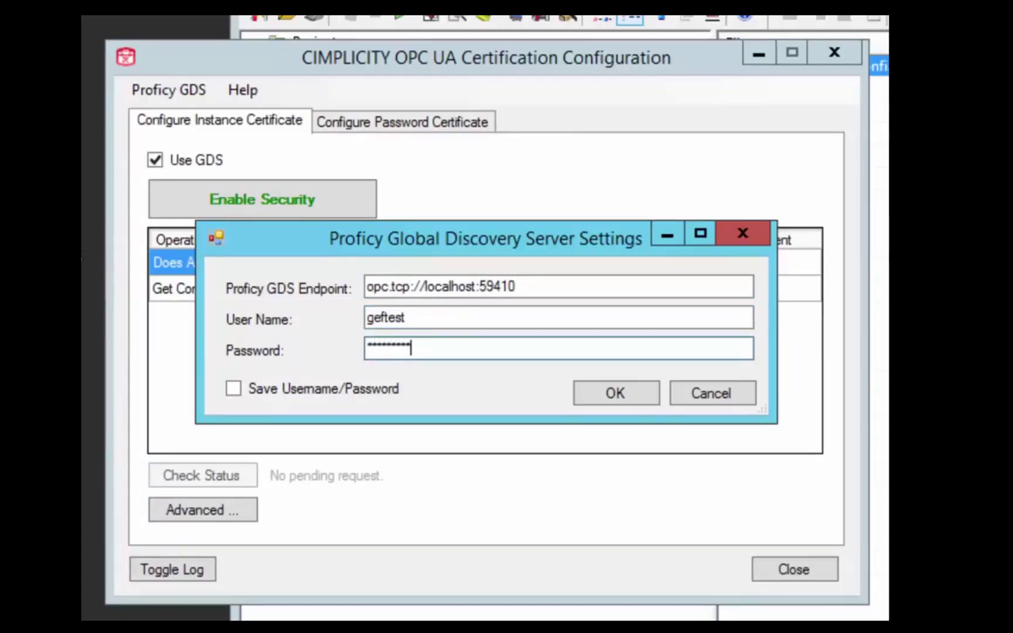
{"action": "left_click", "coordinate": [237, 391]}
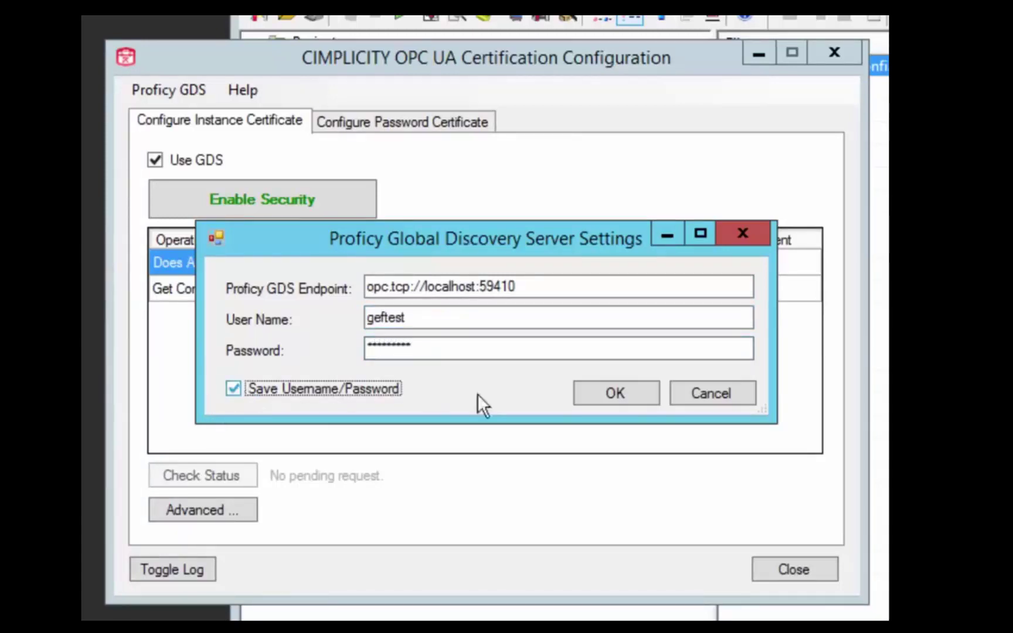
{"action": "left_click", "coordinate": [617, 403]}
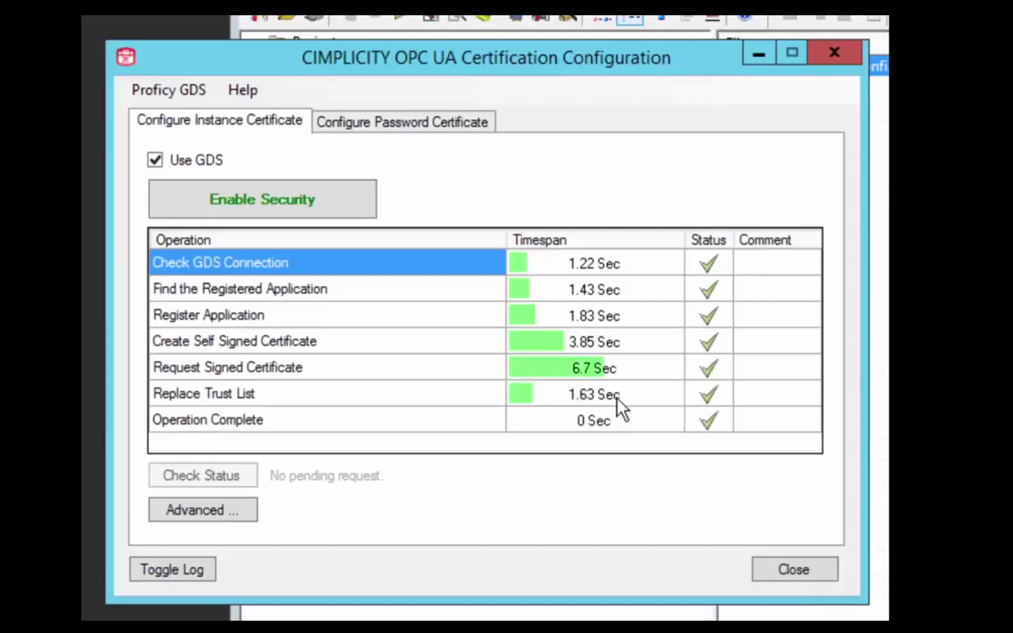
Close the certificate setup, show the Push Server at lower right with its three endpoints, and launch the GDS Agent
{"action": "left_click", "coordinate": [796, 570]}
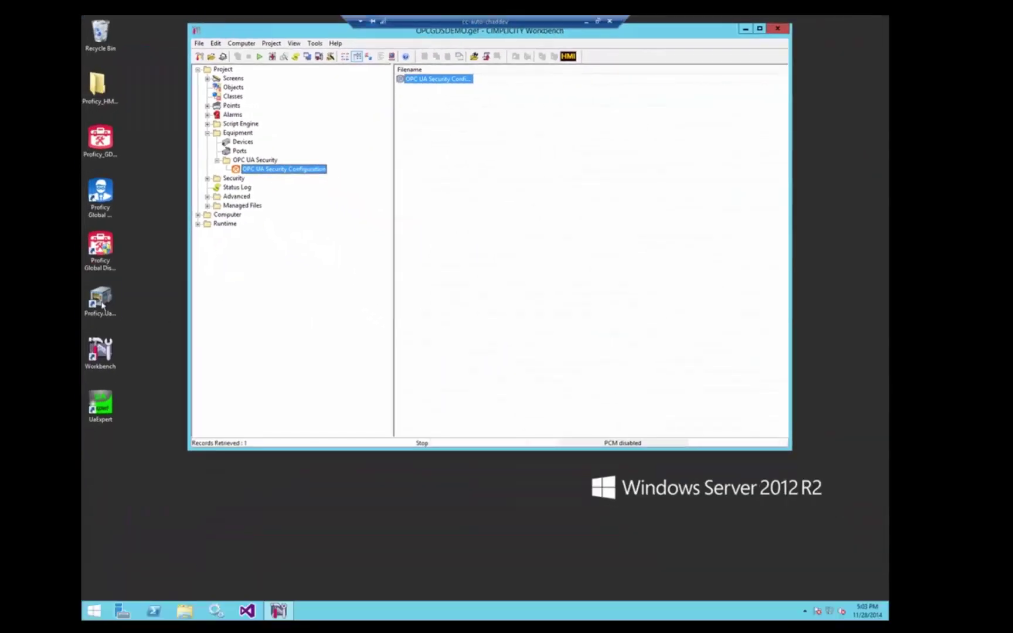
{"action": "left_click", "coordinate": [102, 305]}
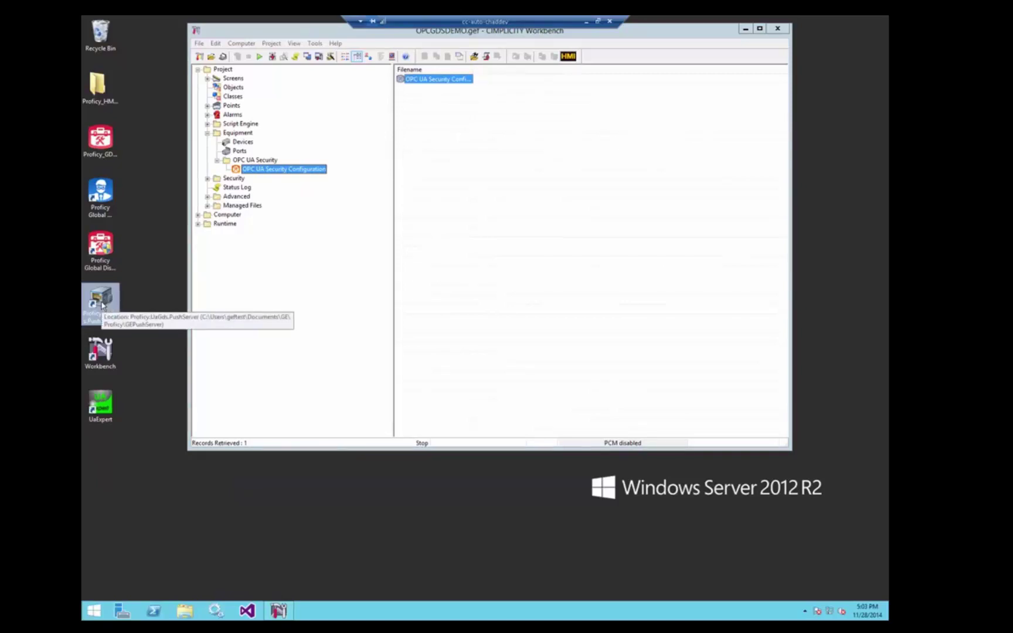
{"action": "left_click", "coordinate": [250, 115]}
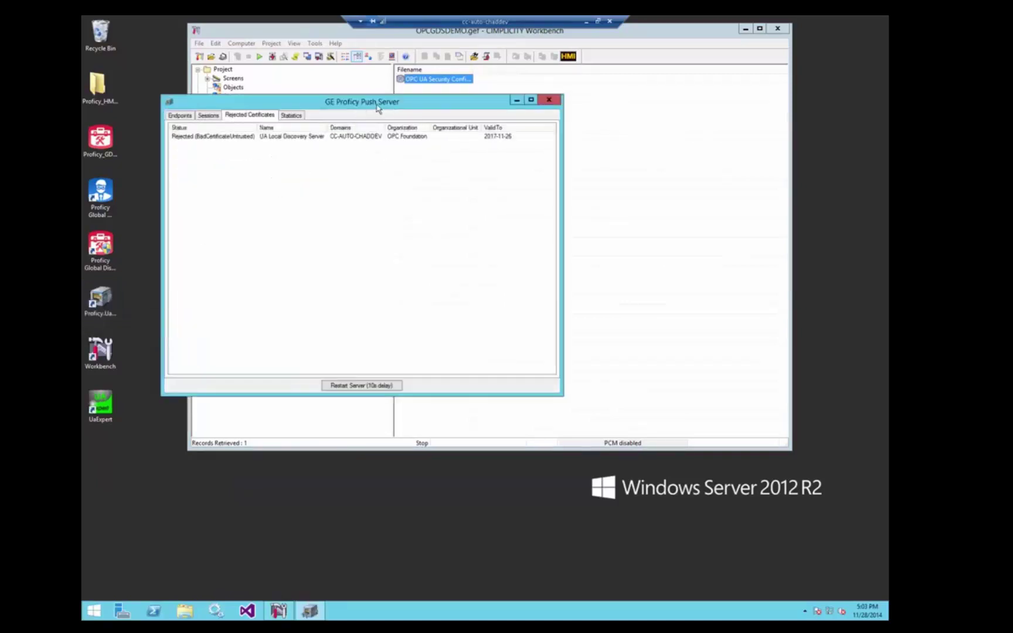
{"action": "left_click_drag", "start_coordinate": [666, 273], "coordinate": [694, 281]}
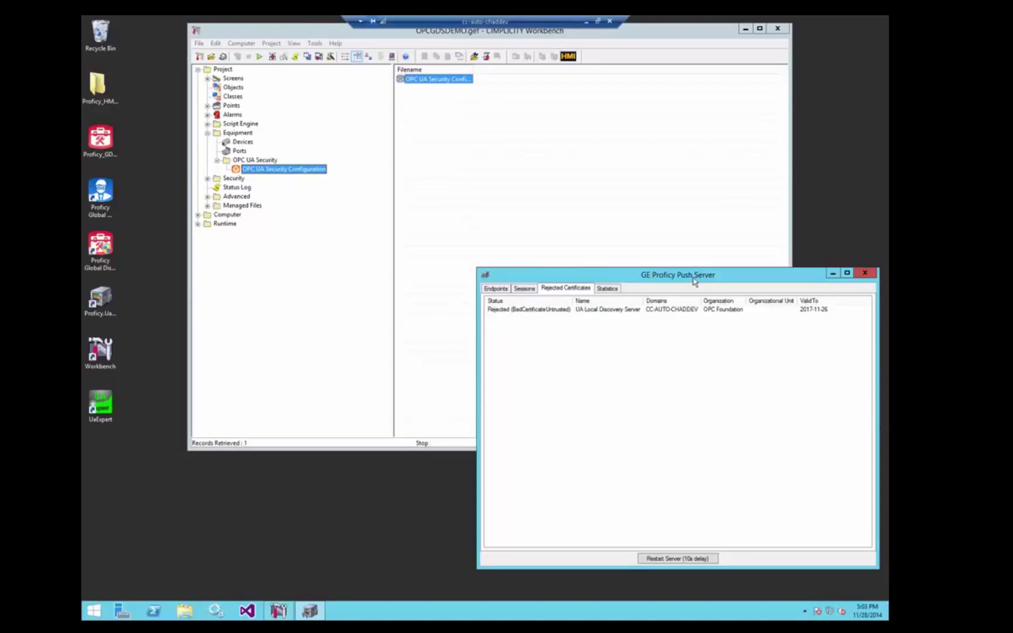
{"action": "left_click", "coordinate": [497, 289]}
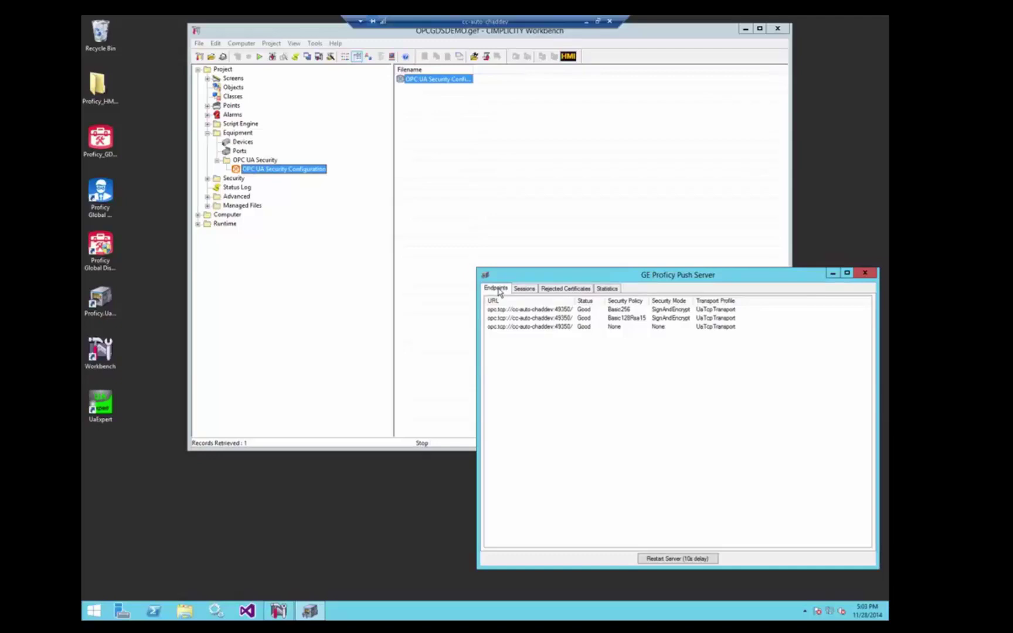
{"action": "left_click", "coordinate": [100, 193]}
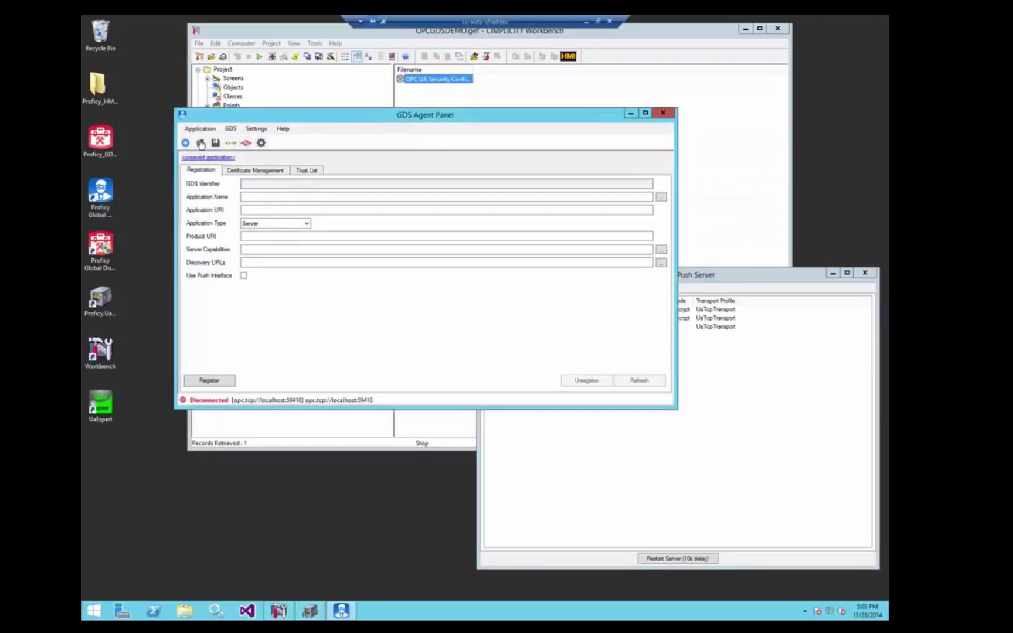
Create a new GDS application from the GEProficy PushServer
{"action": "left_click", "coordinate": [185, 143]}
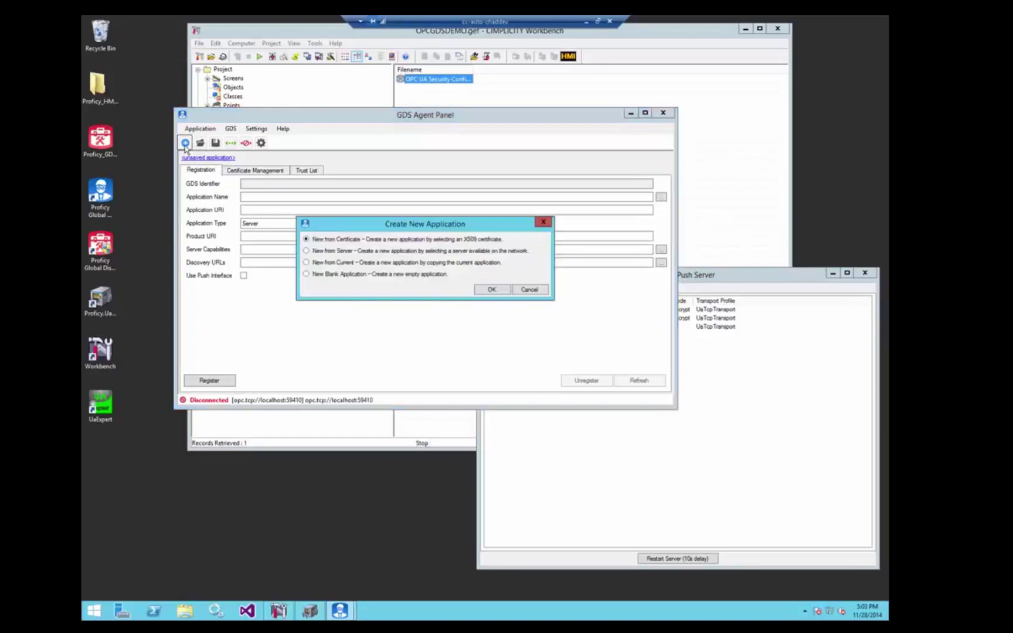
{"action": "left_click", "coordinate": [306, 251]}
{"action": "left_click", "coordinate": [491, 290]}
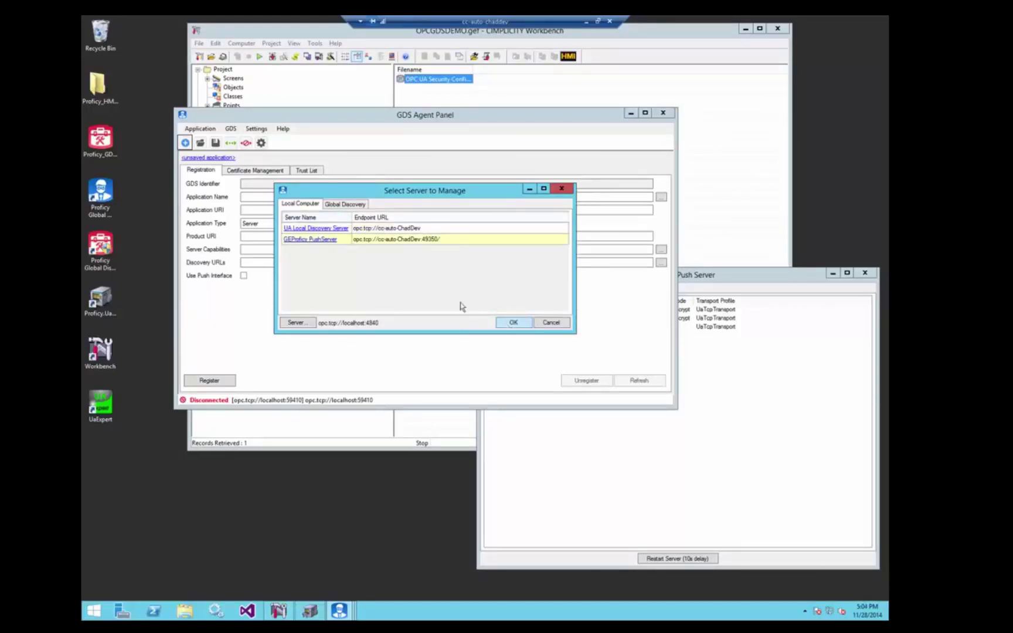
{"action": "left_click", "coordinate": [321, 240]}
{"action": "left_click", "coordinate": [547, 301]}
{"action": "left_click", "coordinate": [513, 322]}
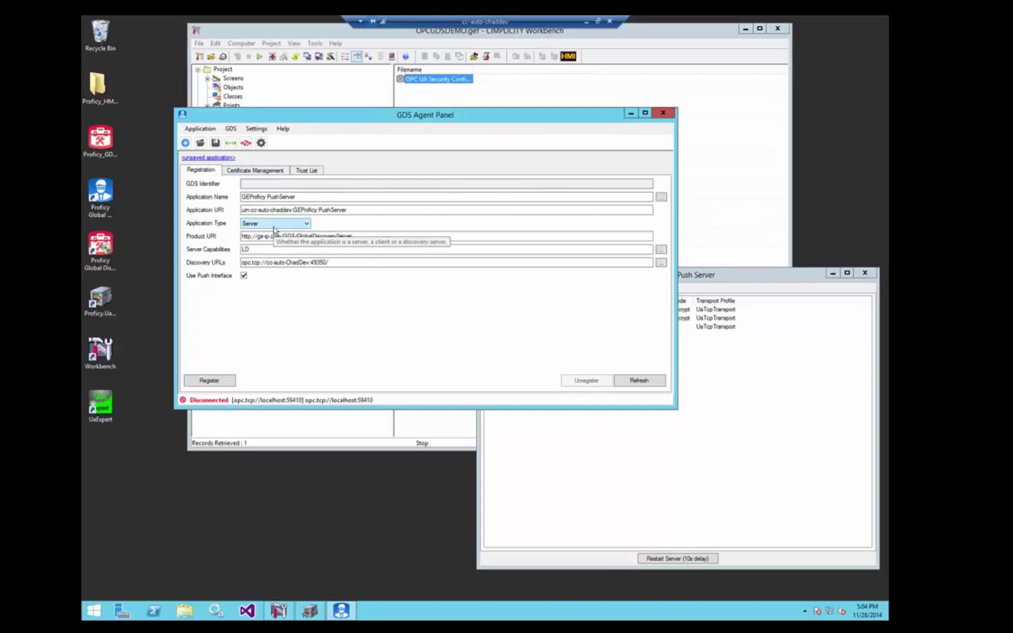
Register the application with the GDS and save GEProficy PushServer.gegdsapp
{"action": "left_click", "coordinate": [228, 381]}
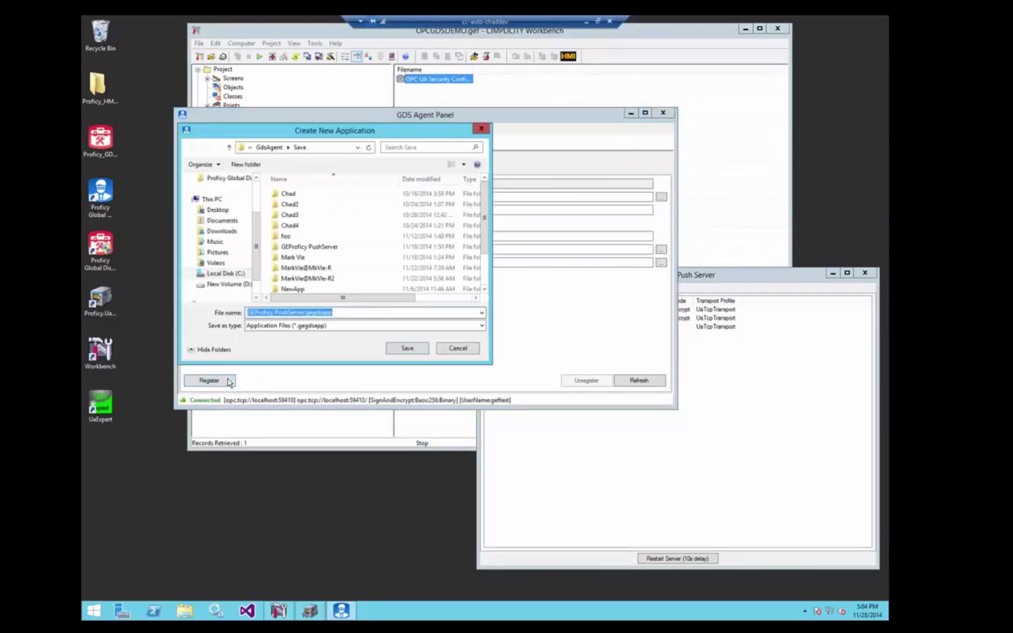
{"action": "left_click", "coordinate": [405, 348]}
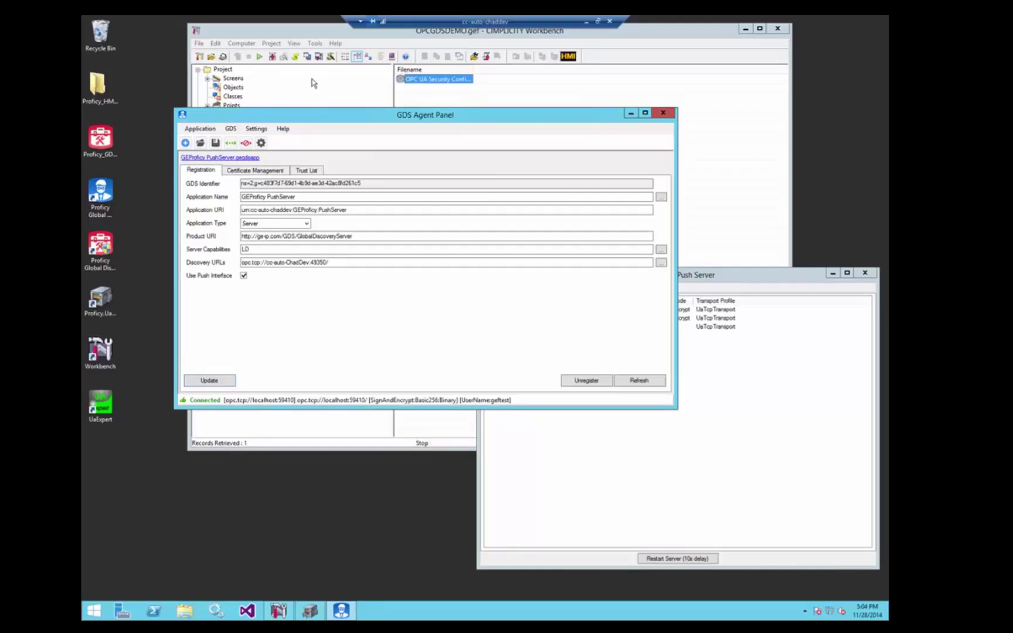
{"action": "left_click", "coordinate": [300, 33]}
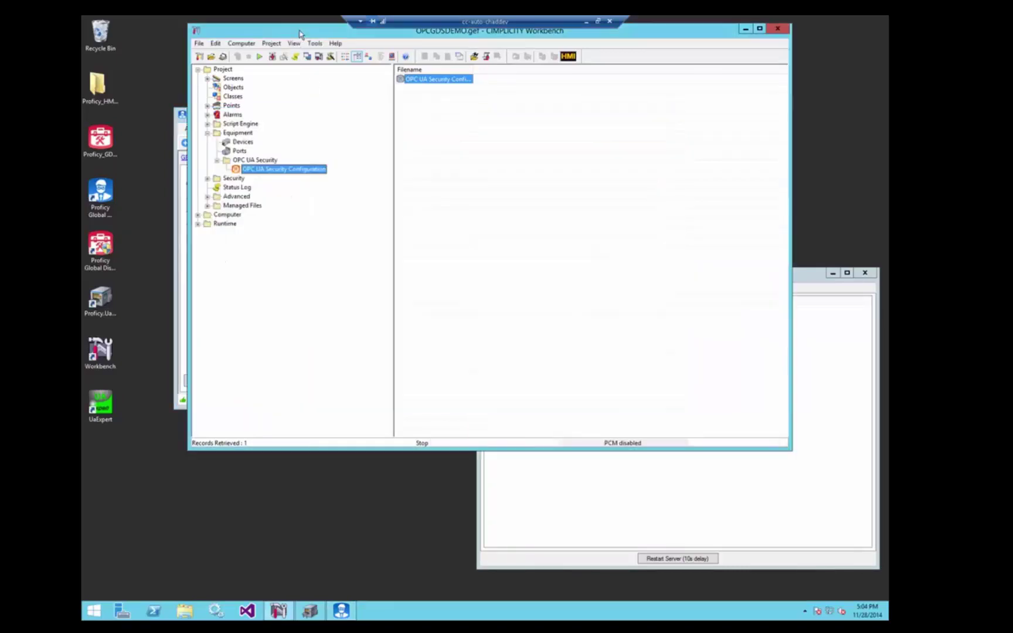
Add a new device named GDSDEVICE
{"action": "left_click", "coordinate": [242, 142]}
{"action": "right_click", "coordinate": [246, 142]}
{"action": "left_click", "coordinate": [263, 149]}
{"action": "type", "text": "GDSDEVICE"}
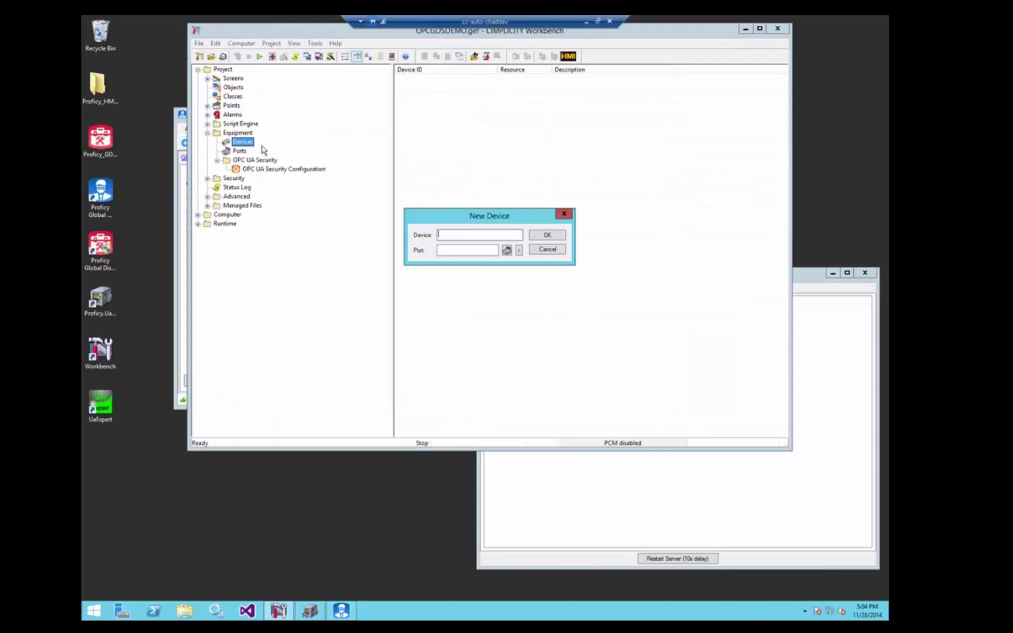
{"action": "left_click", "coordinate": [545, 235]}
Point GDSDEVICE at the PushServer's Basic256 - SignAndEncrypt endpoint from the Global Directory and test the connection
{"action": "left_click", "coordinate": [376, 128]}
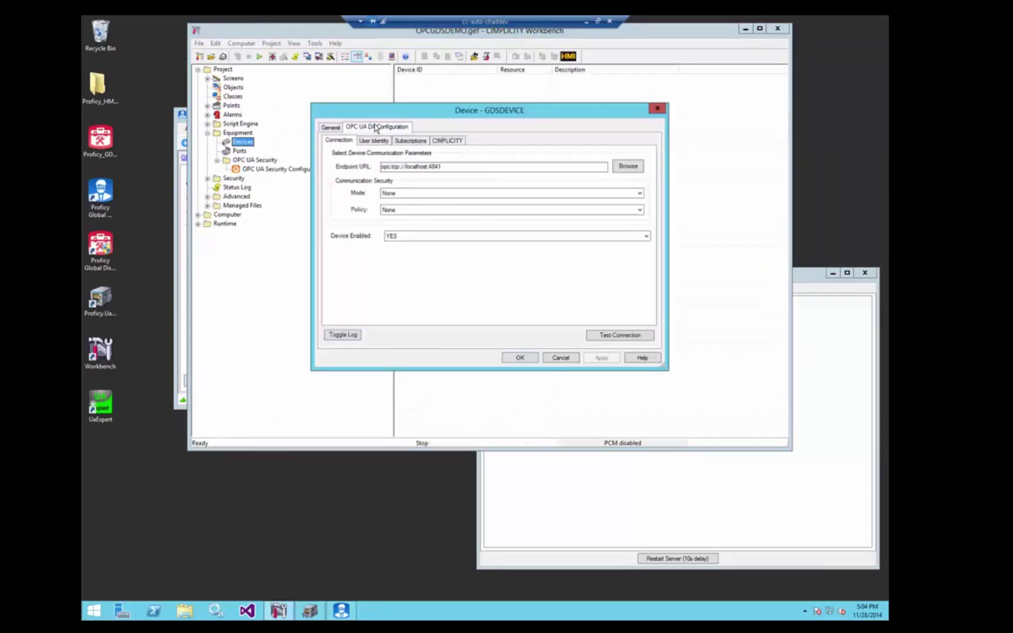
{"action": "left_click", "coordinate": [628, 166]}
{"action": "left_click", "coordinate": [628, 168]}
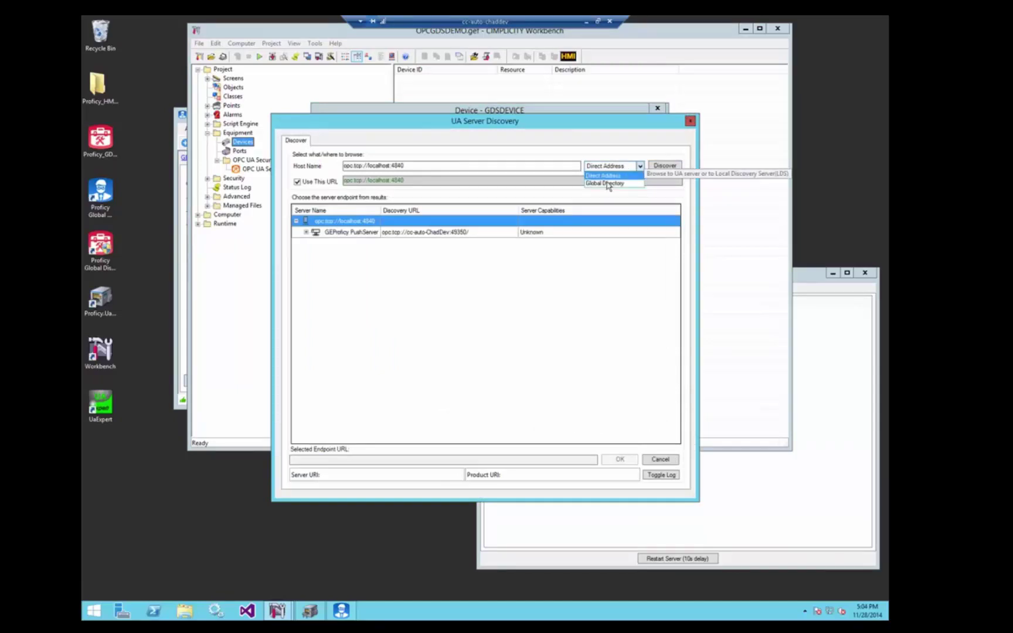
{"action": "left_click", "coordinate": [606, 186]}
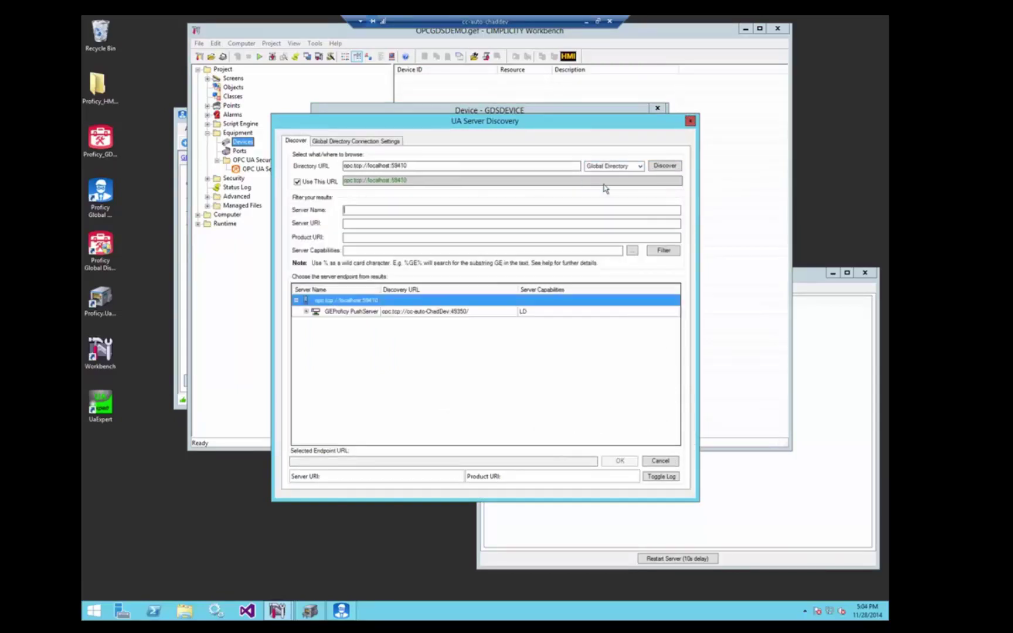
{"action": "left_click", "coordinate": [306, 312]}
{"action": "left_click", "coordinate": [351, 323]}
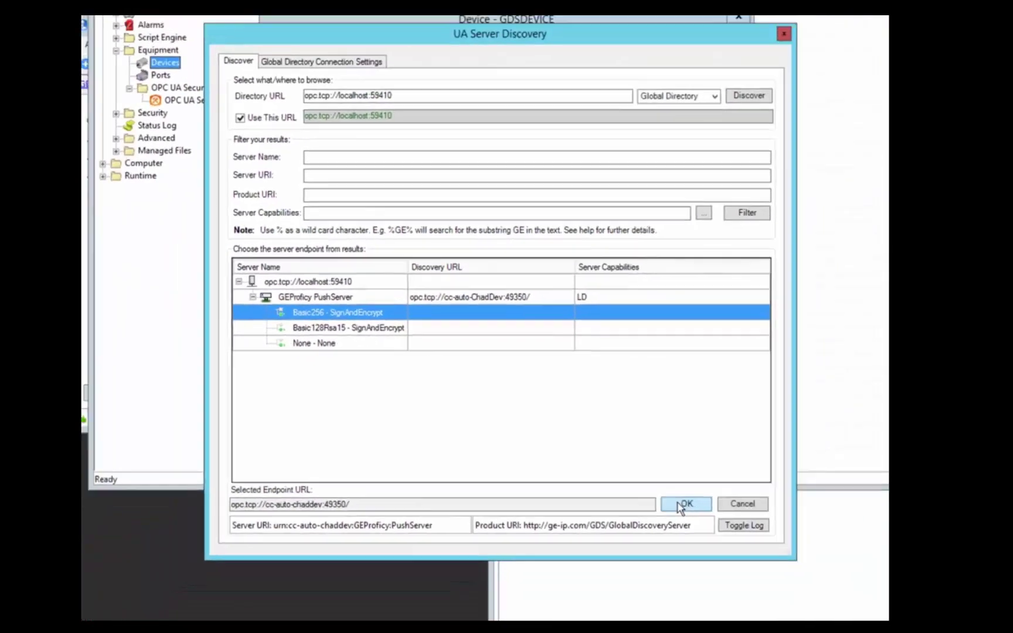
{"action": "left_click", "coordinate": [682, 505]}
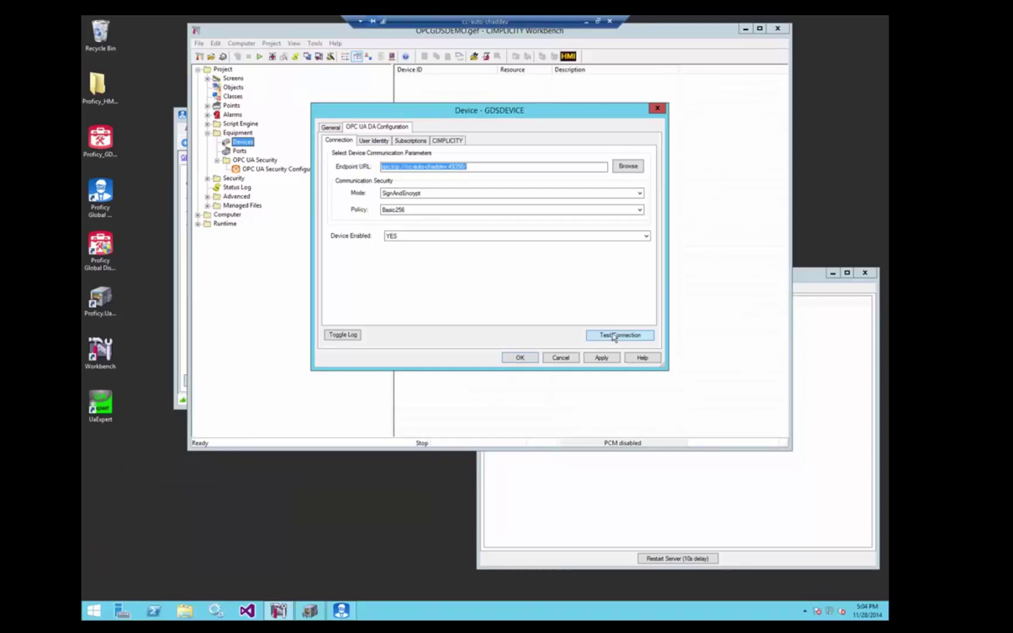
{"action": "left_click", "coordinate": [614, 337]}
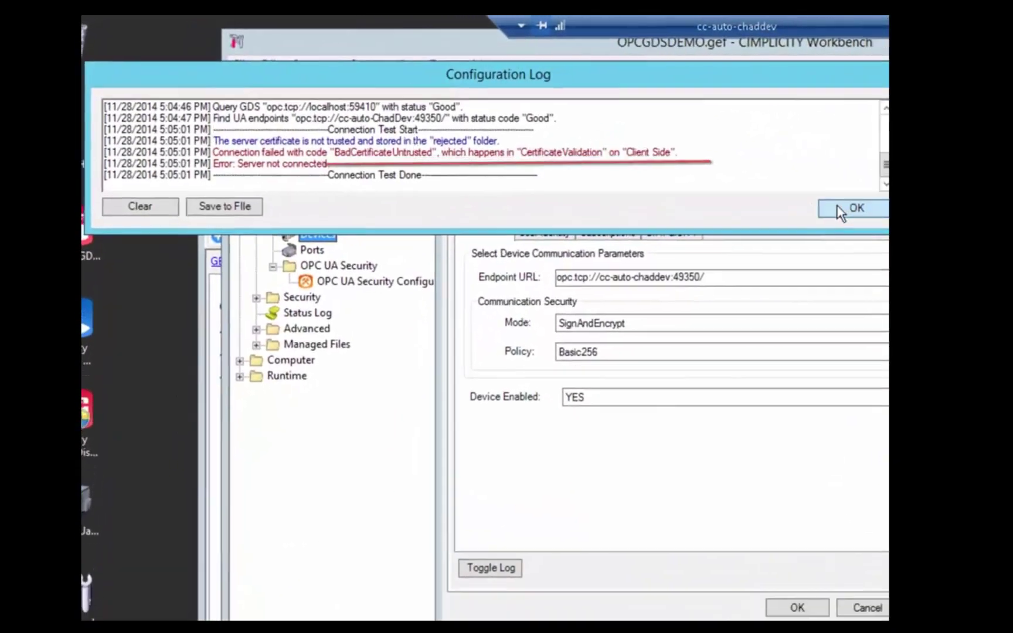
Request a GDS-signed certificate for the push server using the administrator credentials with the password saved
{"action": "left_click", "coordinate": [839, 209]}
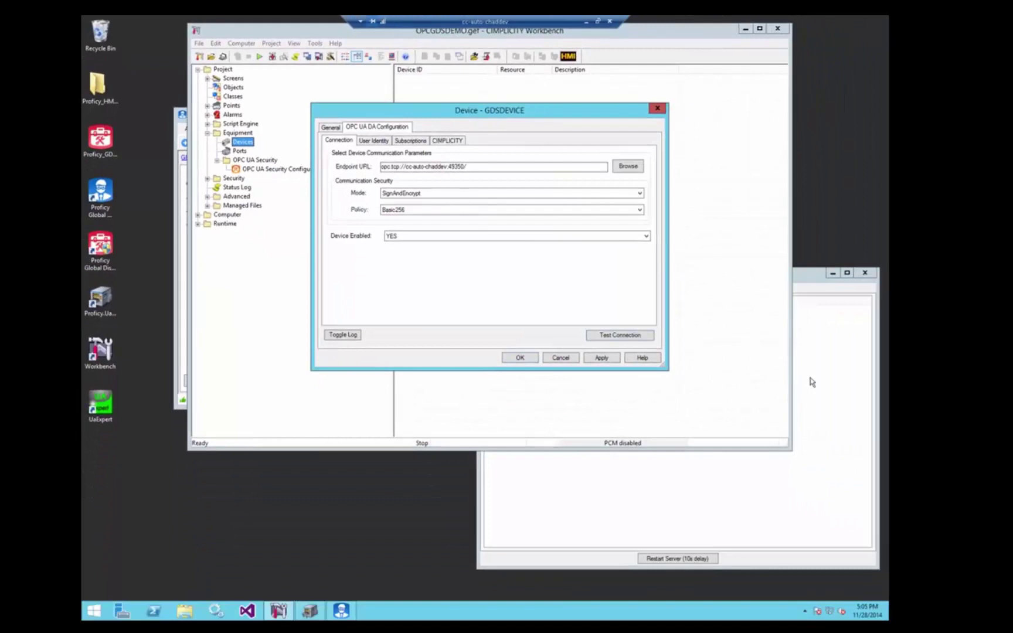
{"action": "left_click", "coordinate": [342, 610]}
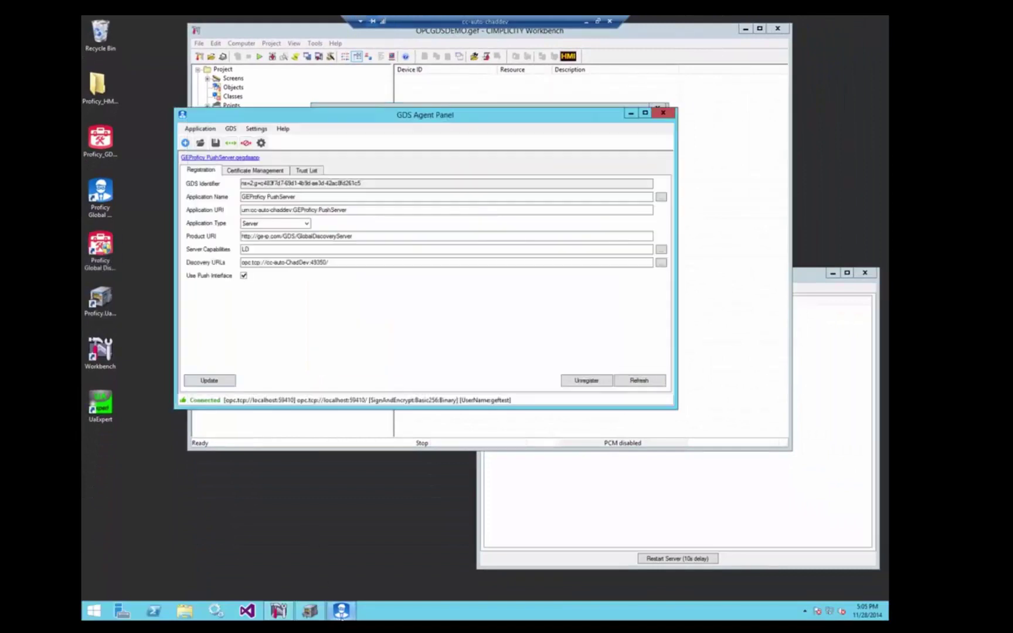
{"action": "left_click", "coordinate": [246, 170]}
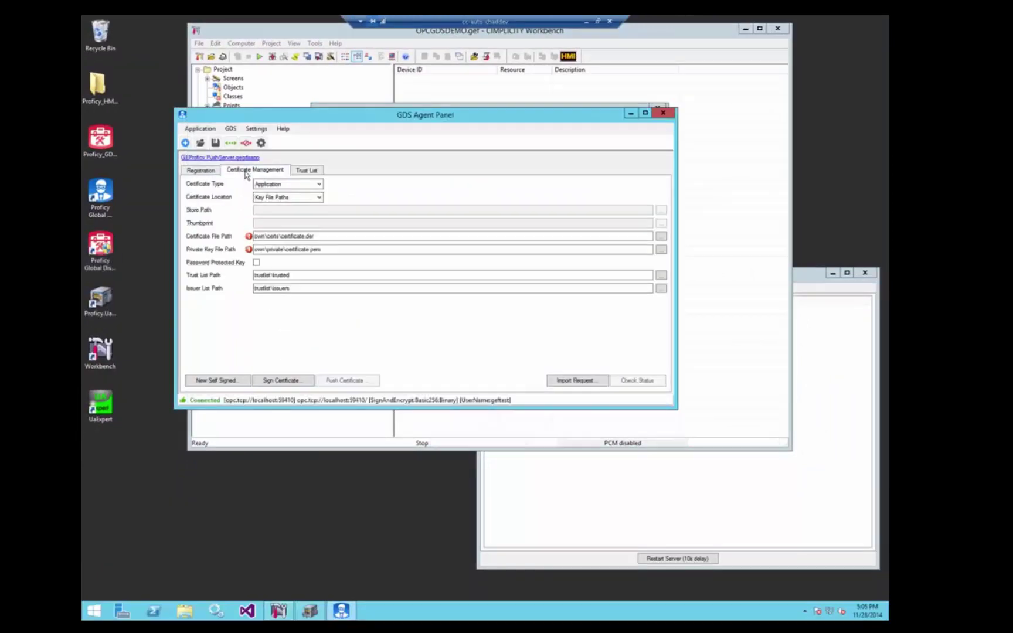
{"action": "left_click", "coordinate": [282, 381]}
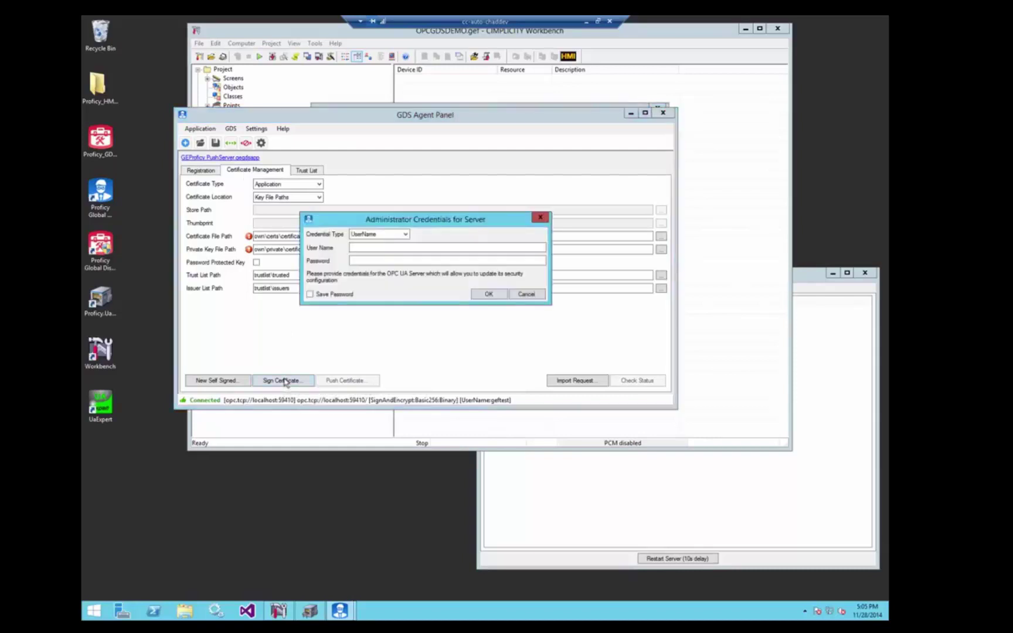
{"action": "left_click", "coordinate": [404, 250]}
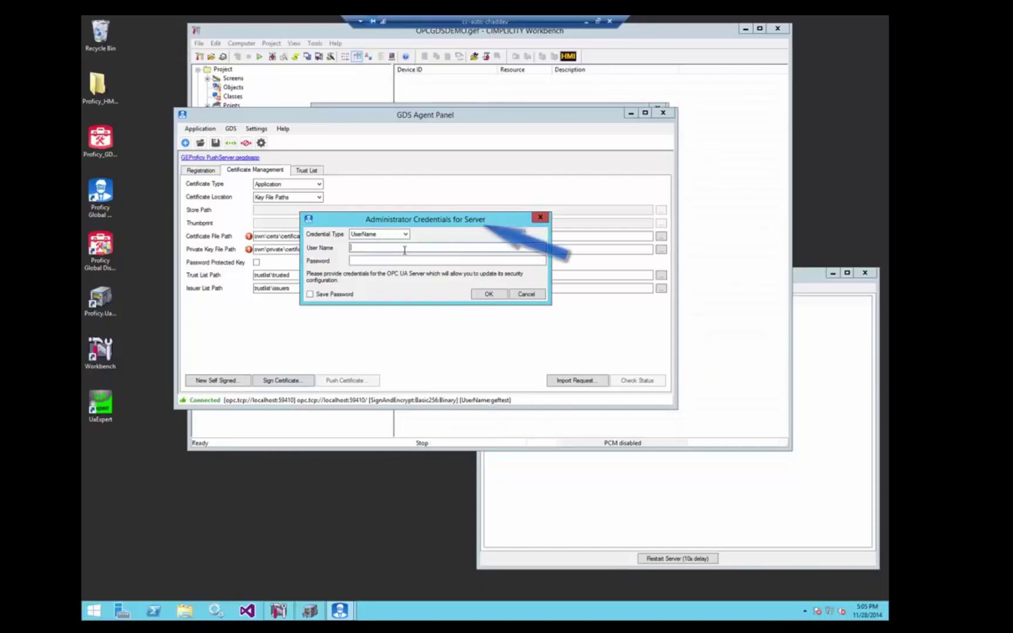
{"action": "type", "text": "demo"}
{"action": "key", "text": "Tab"}
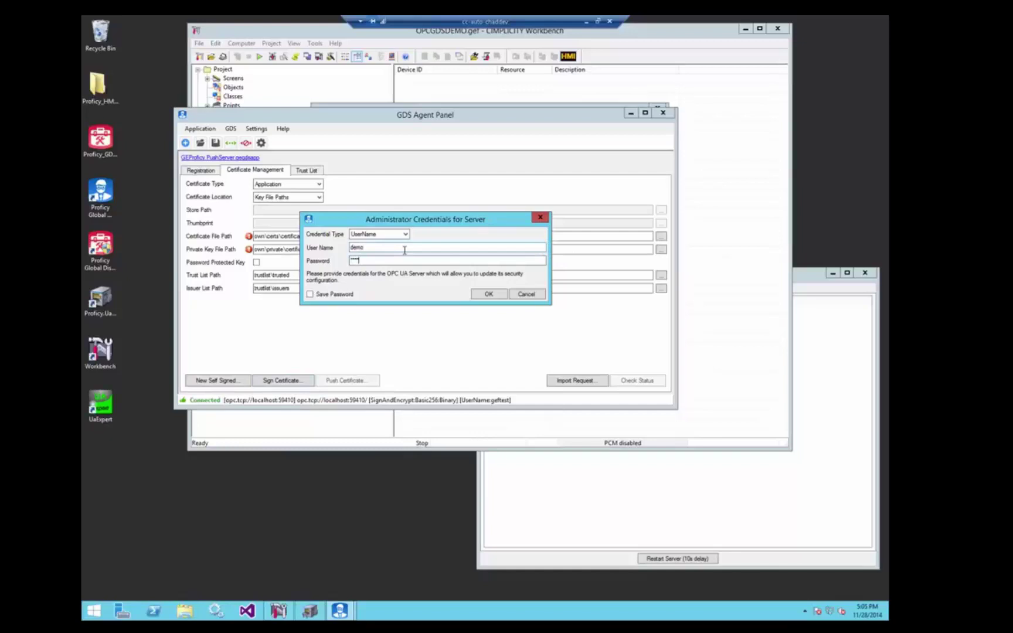
{"action": "left_click", "coordinate": [310, 294]}
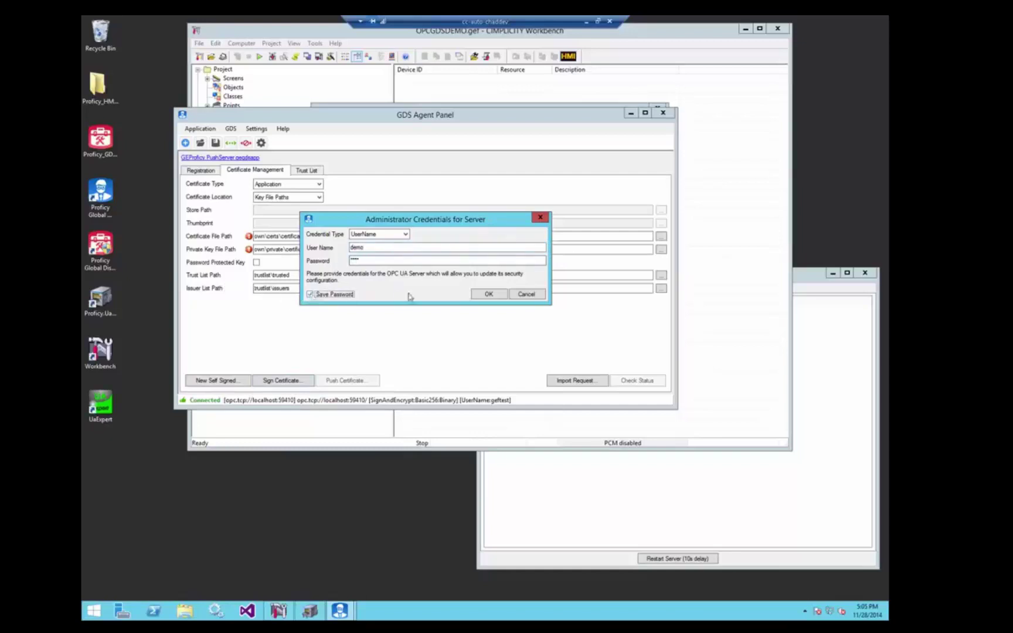
{"action": "left_click", "coordinate": [486, 294]}
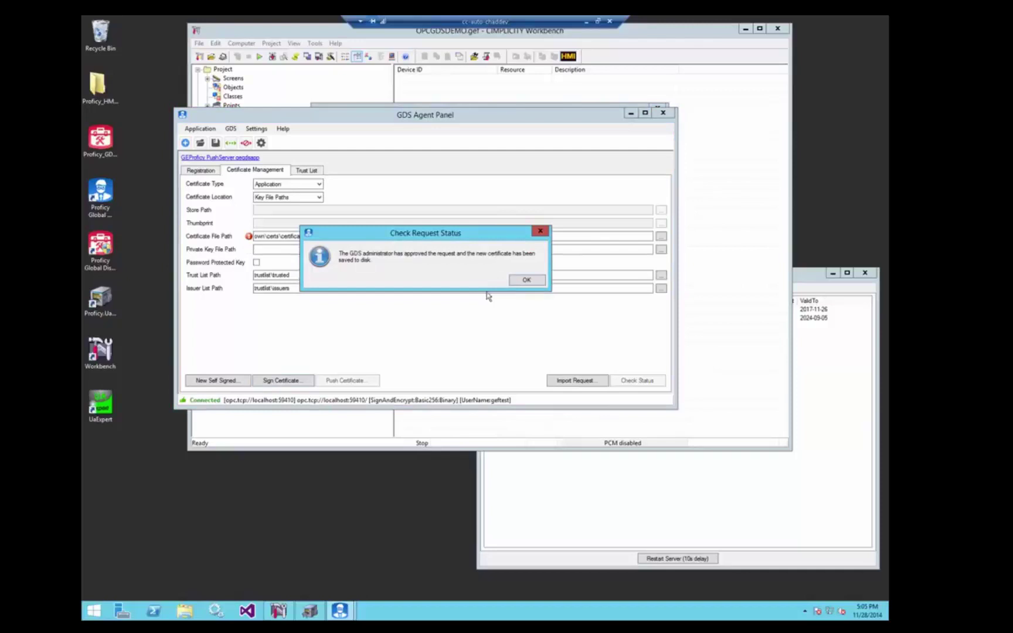
Push the signed certificate to the server
{"action": "left_click", "coordinate": [524, 280]}
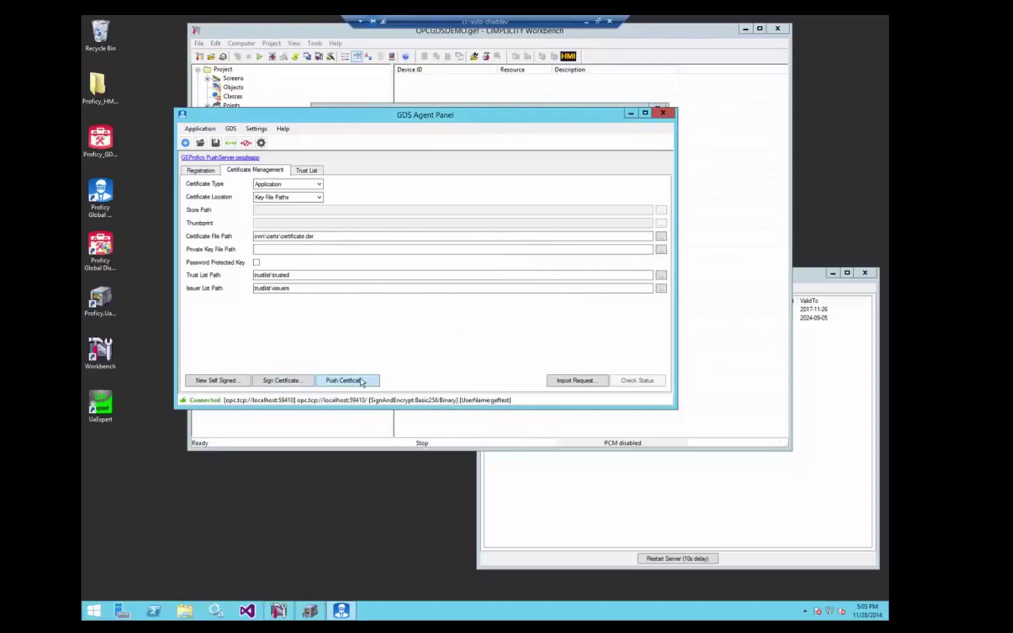
{"action": "left_click", "coordinate": [361, 381]}
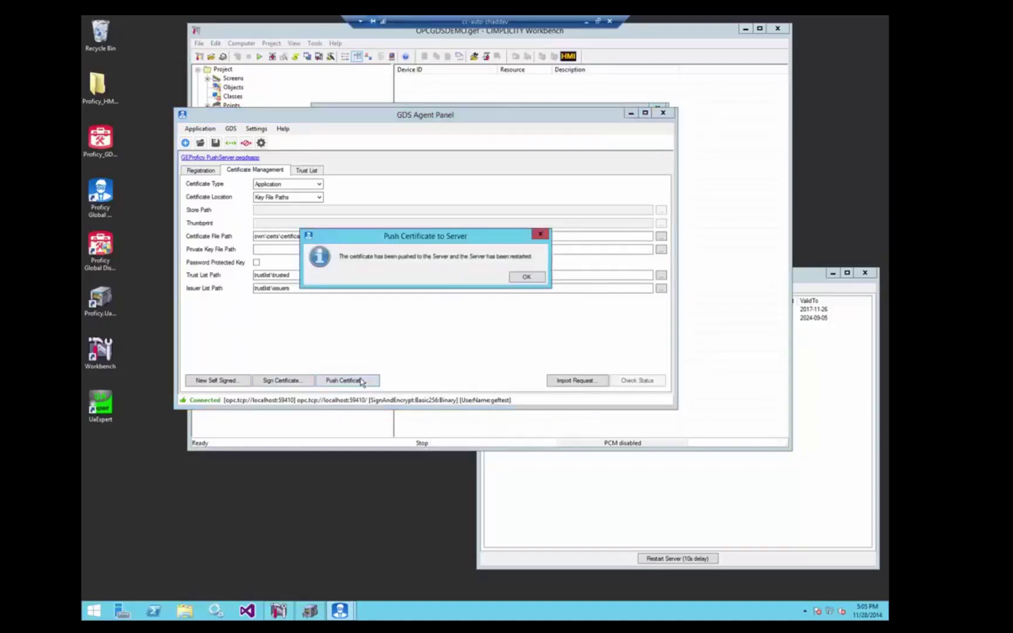
{"action": "left_click", "coordinate": [525, 277]}
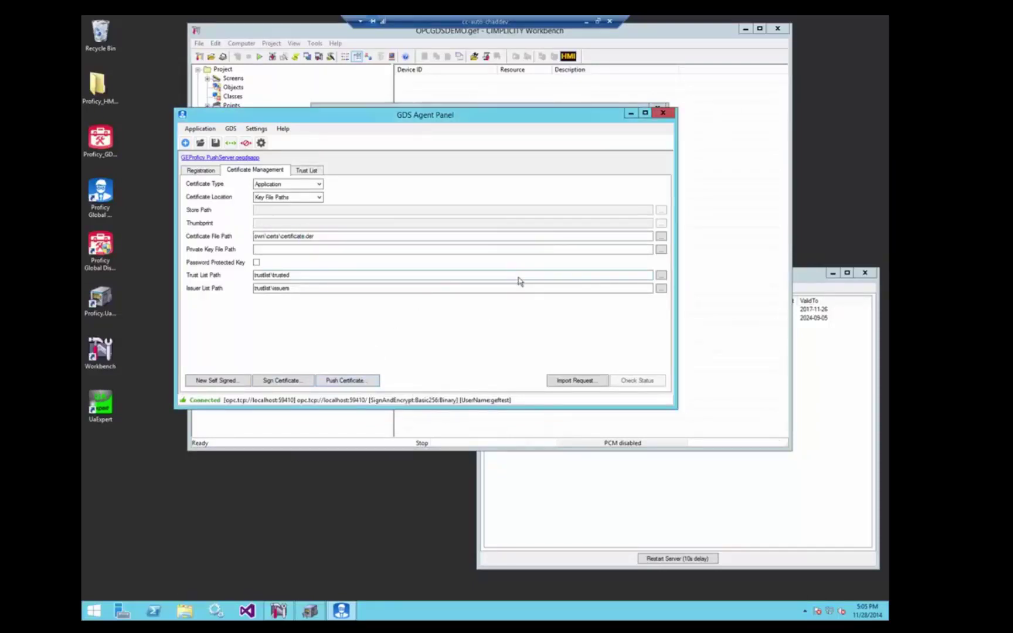
Replace the trust list with the GDS one, push it to the server, and minimize the panel
{"action": "left_click", "coordinate": [306, 170]}
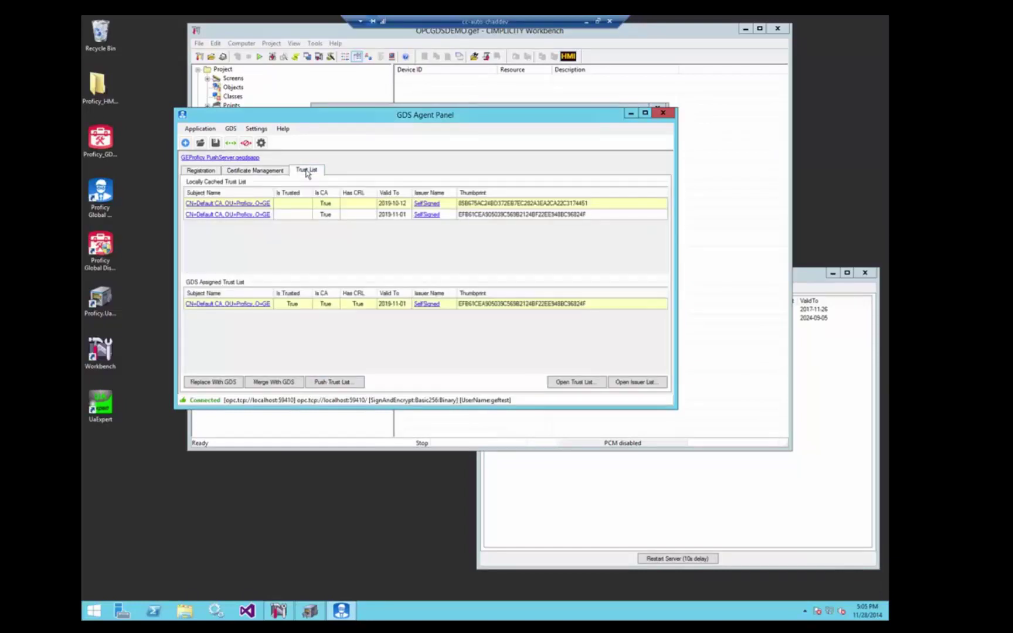
{"action": "left_click", "coordinate": [225, 386]}
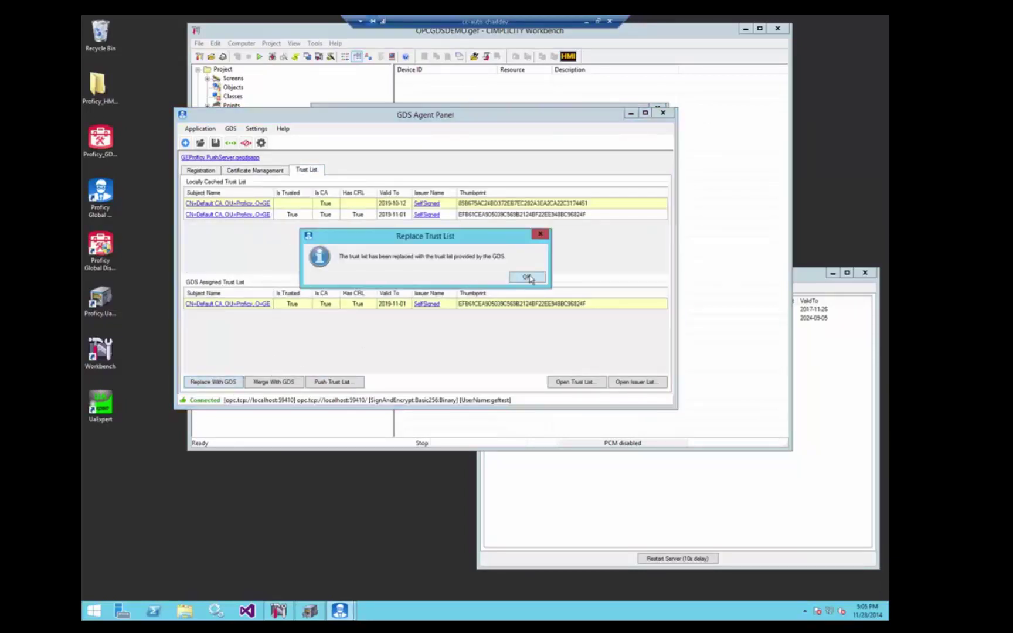
{"action": "left_click", "coordinate": [527, 278]}
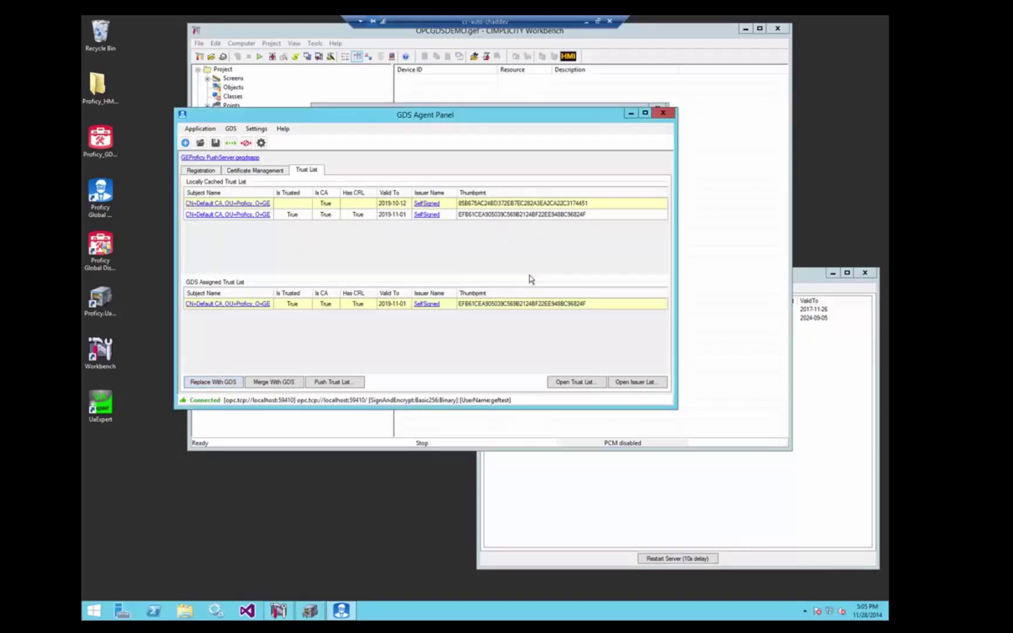
{"action": "left_click", "coordinate": [338, 383]}
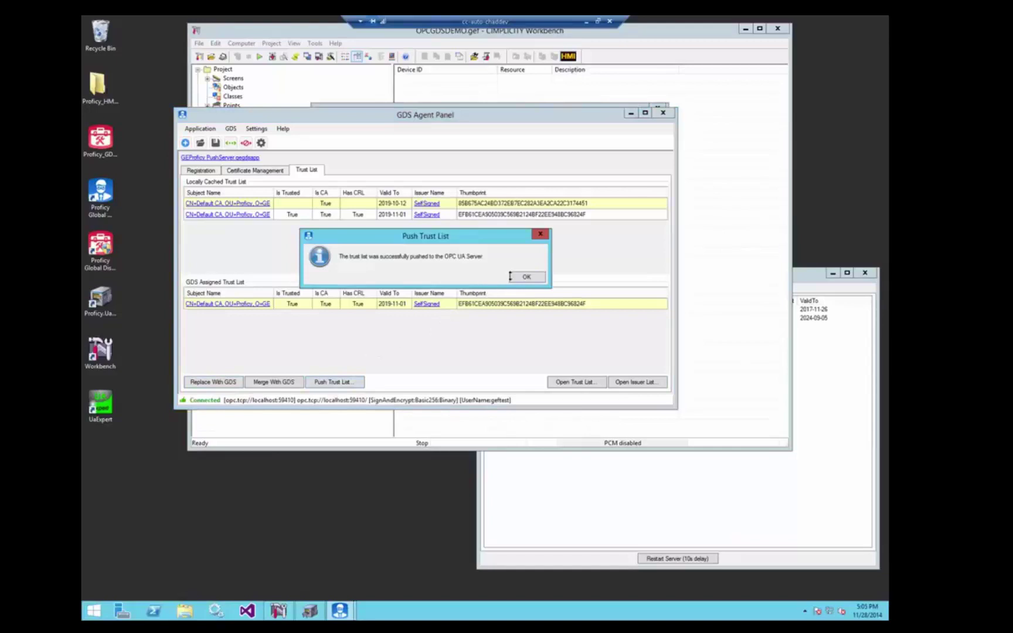
{"action": "left_click", "coordinate": [523, 278]}
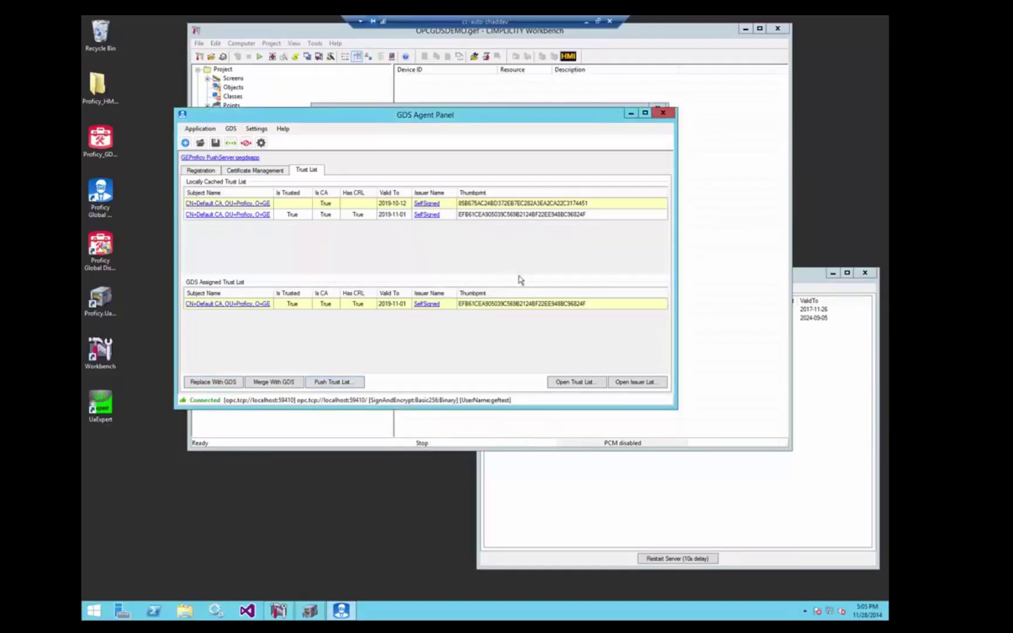
{"action": "left_click", "coordinate": [630, 113]}
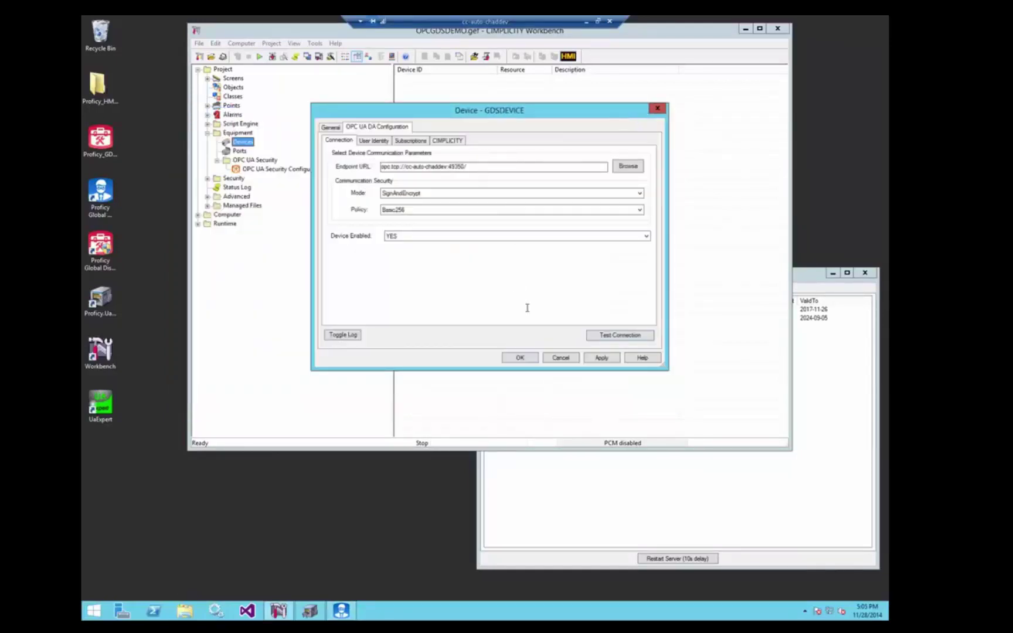
Retest GDSDEVICE's connection, confirm the log shows Connected, and close the log and device settings
{"action": "left_click", "coordinate": [610, 337]}
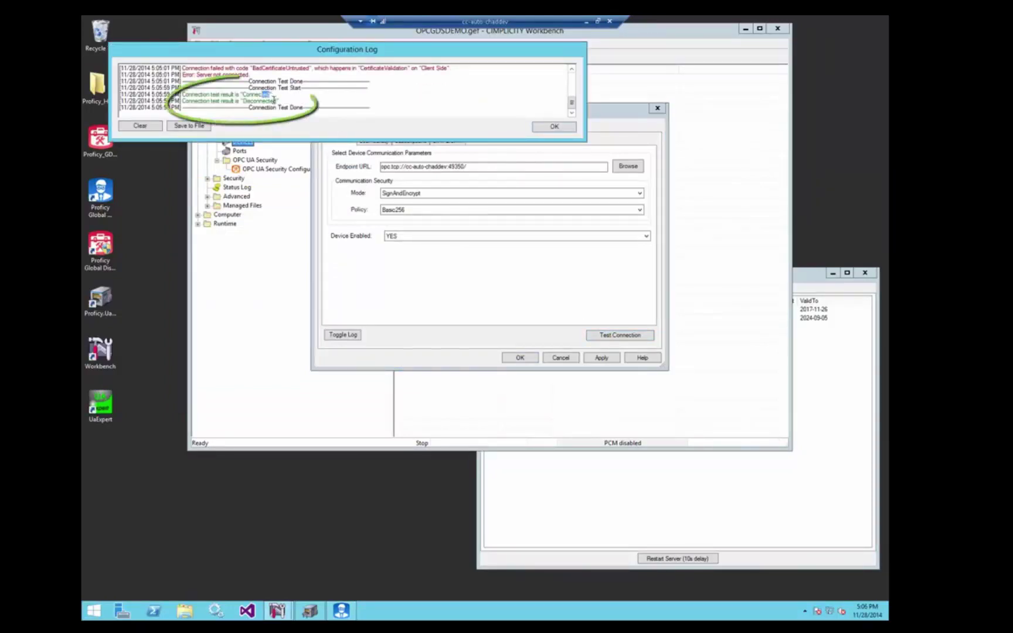
{"action": "left_click_drag", "start_coordinate": [264, 94], "coordinate": [274, 100]}
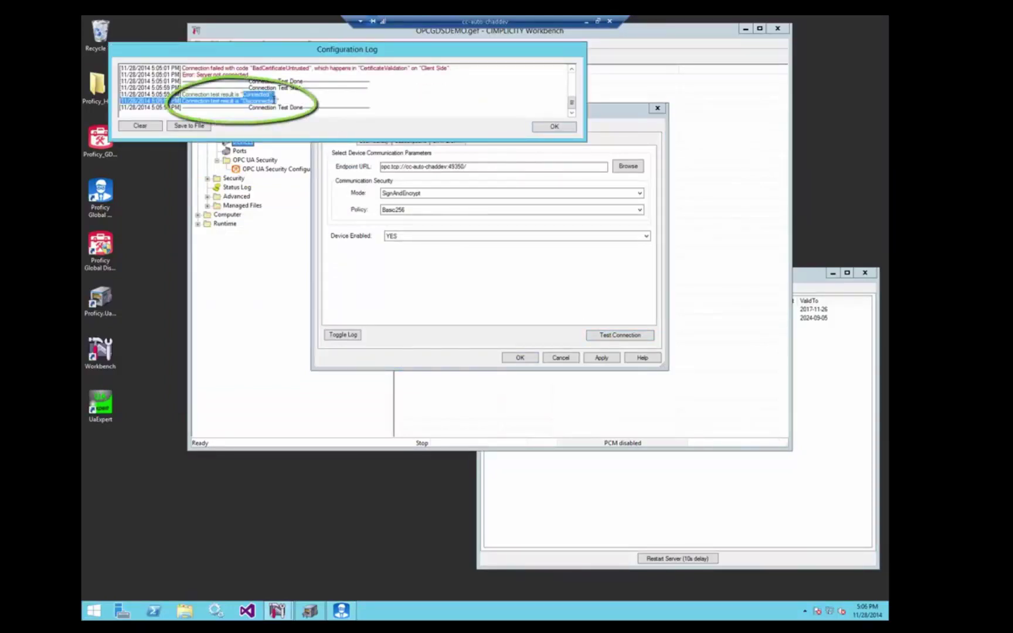
{"action": "left_click", "coordinate": [550, 127]}
{"action": "left_click", "coordinate": [520, 358]}
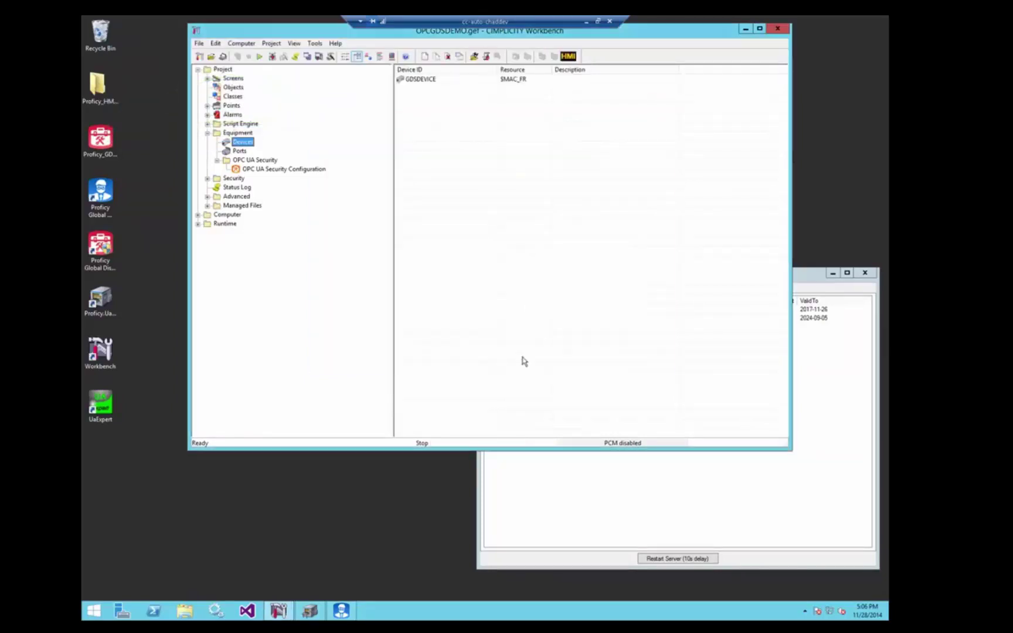
Create a new point with ID Vendor
{"action": "left_click", "coordinate": [231, 106]}
{"action": "right_click", "coordinate": [466, 224]}
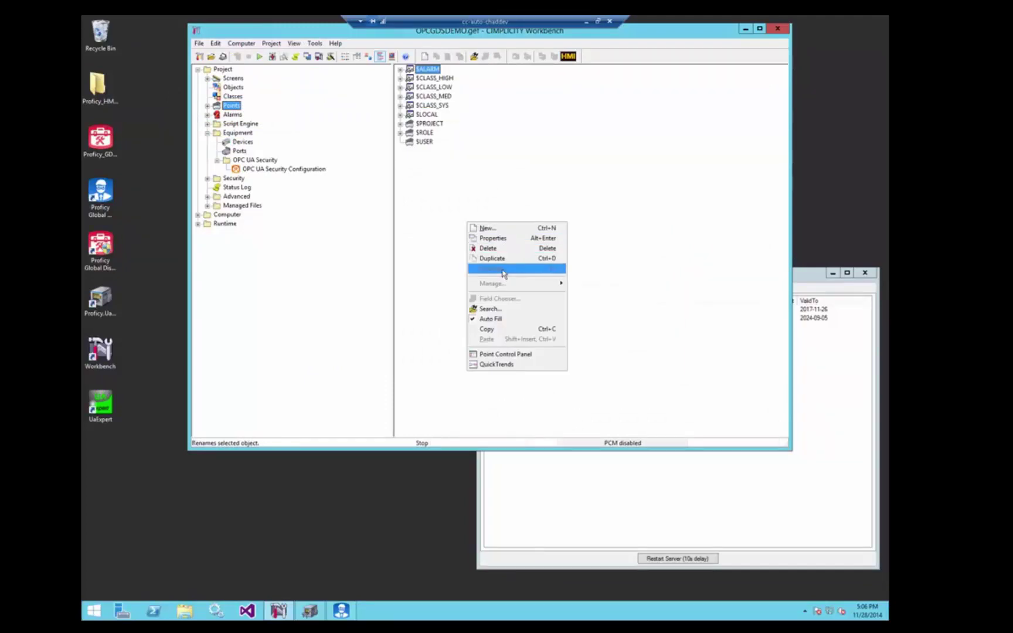
{"action": "left_click", "coordinate": [492, 228]}
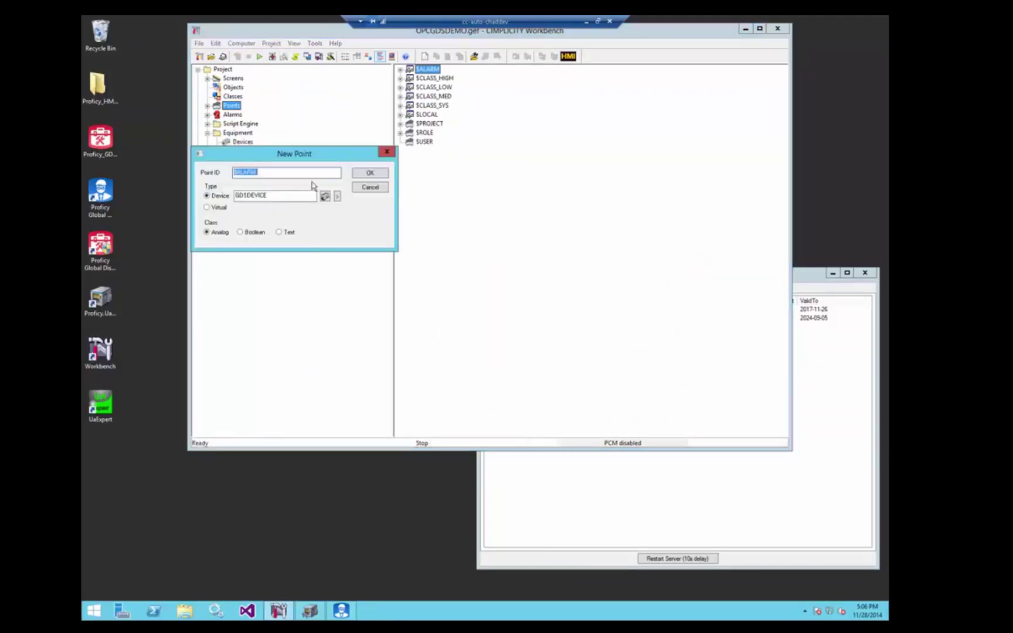
{"action": "type", "text": "Ver"}
{"action": "key", "text": "Return"}
Address the Vendor point to Objects > Server > VendorServerInfo > SdkLicenseOwner and save it
{"action": "left_click", "coordinate": [516, 315]}
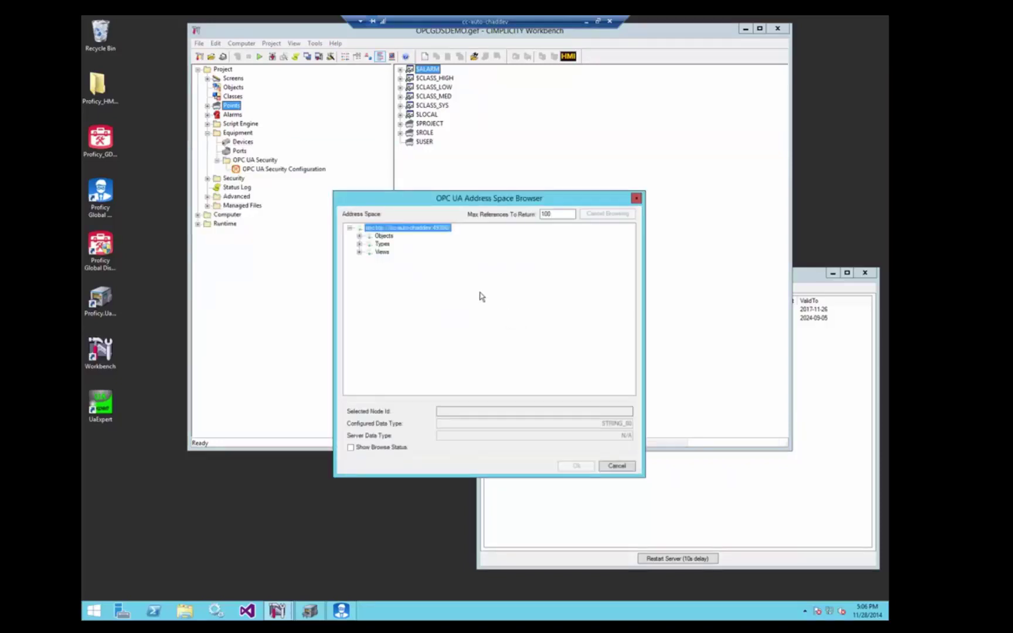
{"action": "left_click", "coordinate": [359, 236]}
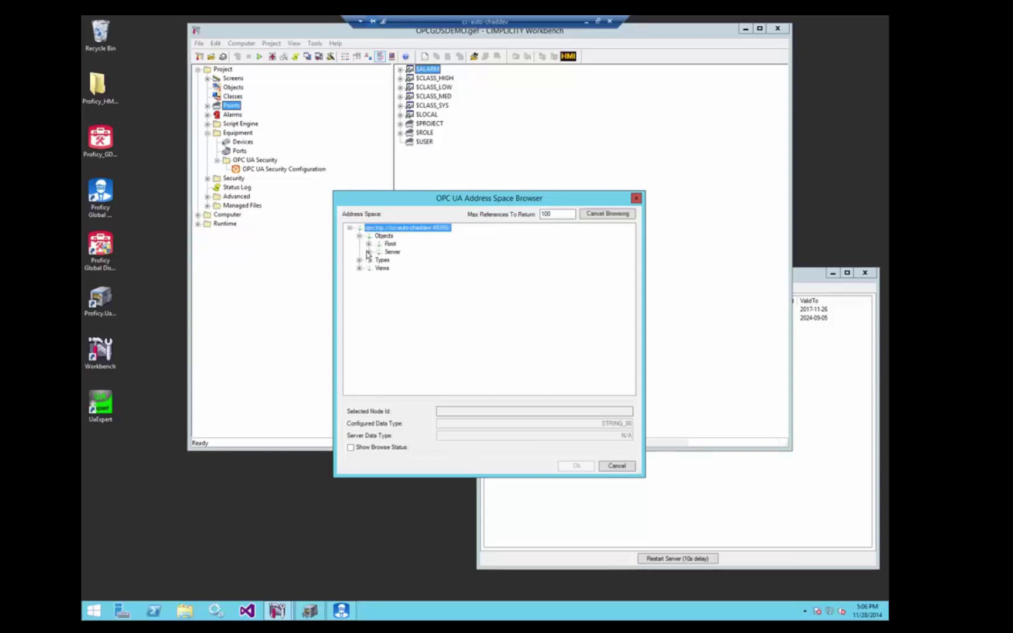
{"action": "left_click", "coordinate": [368, 252]}
{"action": "left_click", "coordinate": [378, 356]}
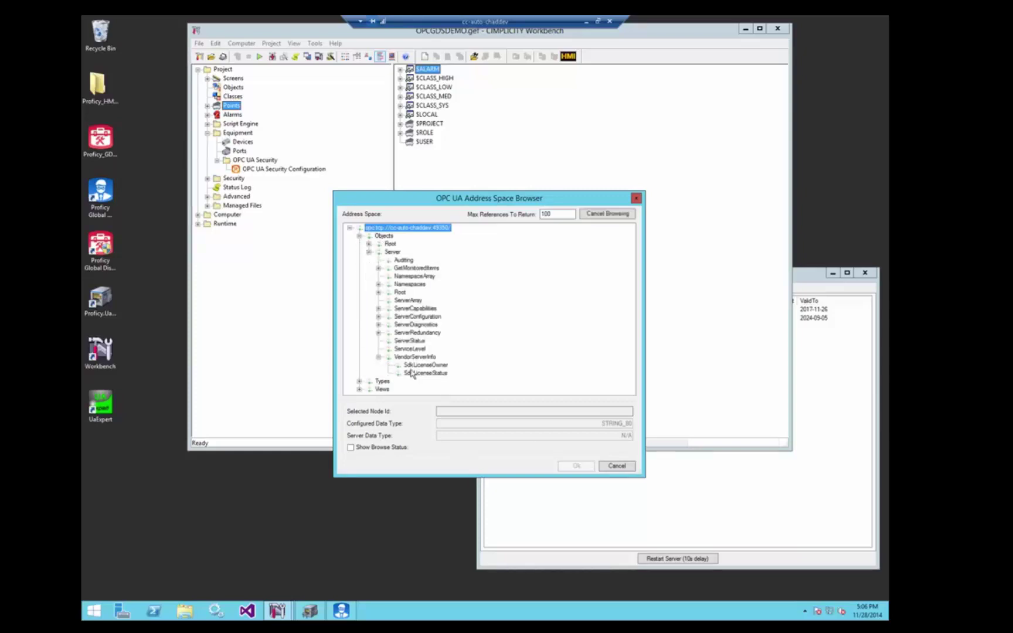
{"action": "left_click", "coordinate": [421, 365]}
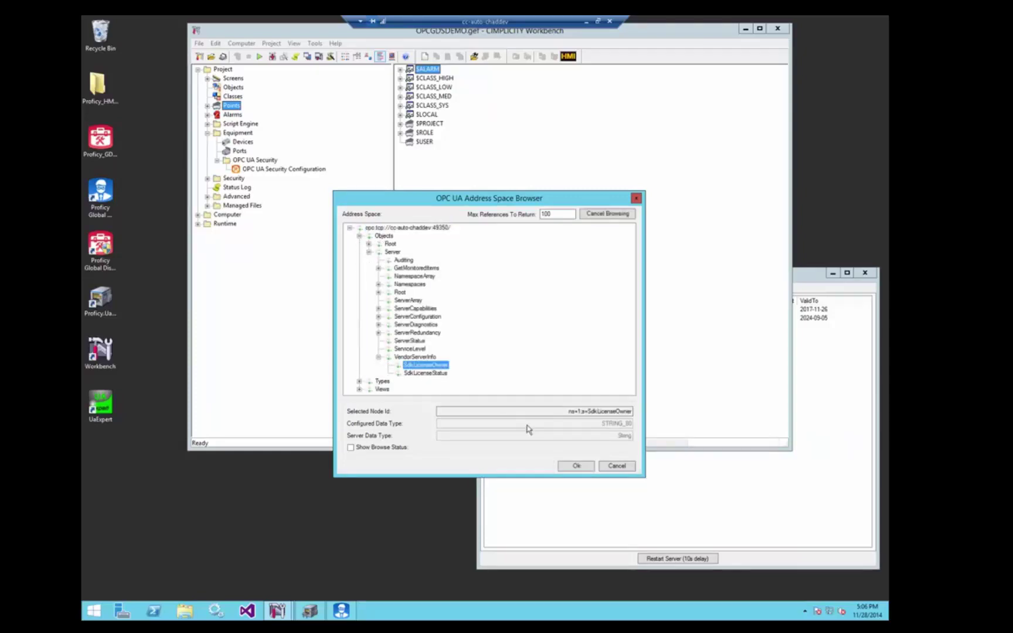
{"action": "left_click", "coordinate": [576, 467]}
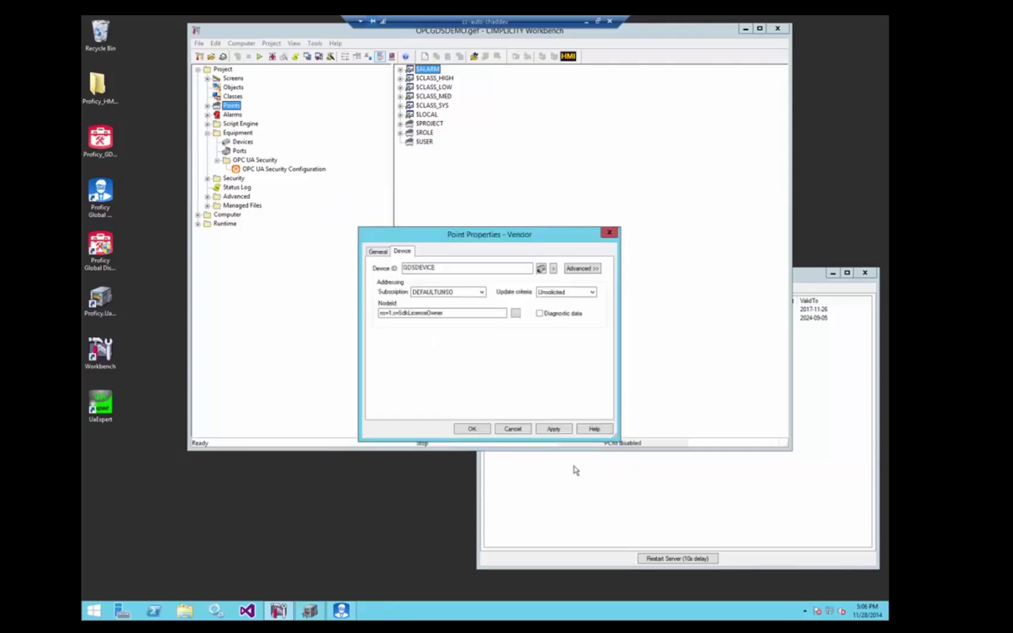
{"action": "left_click", "coordinate": [472, 429]}
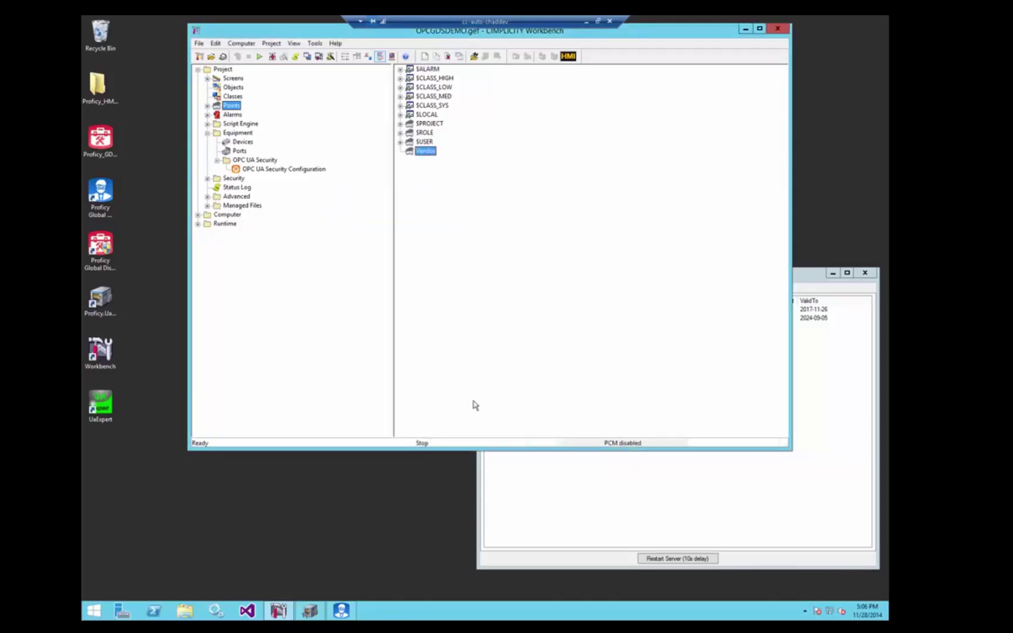
Start the project, accepting the configuration update
{"action": "left_click", "coordinate": [262, 60]}
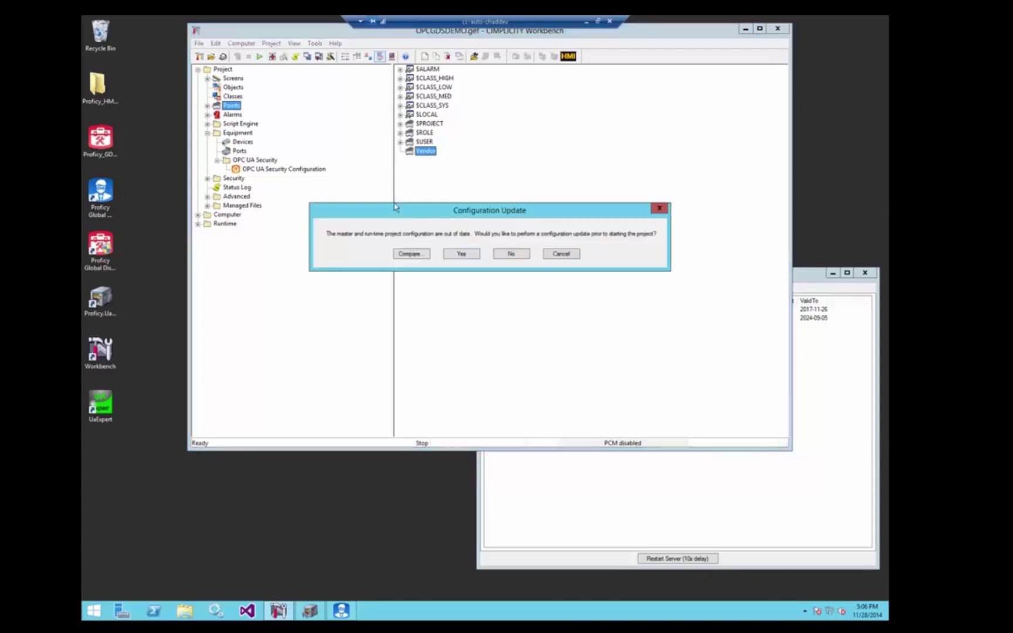
{"action": "left_click", "coordinate": [474, 255]}
{"action": "left_click", "coordinate": [477, 262]}
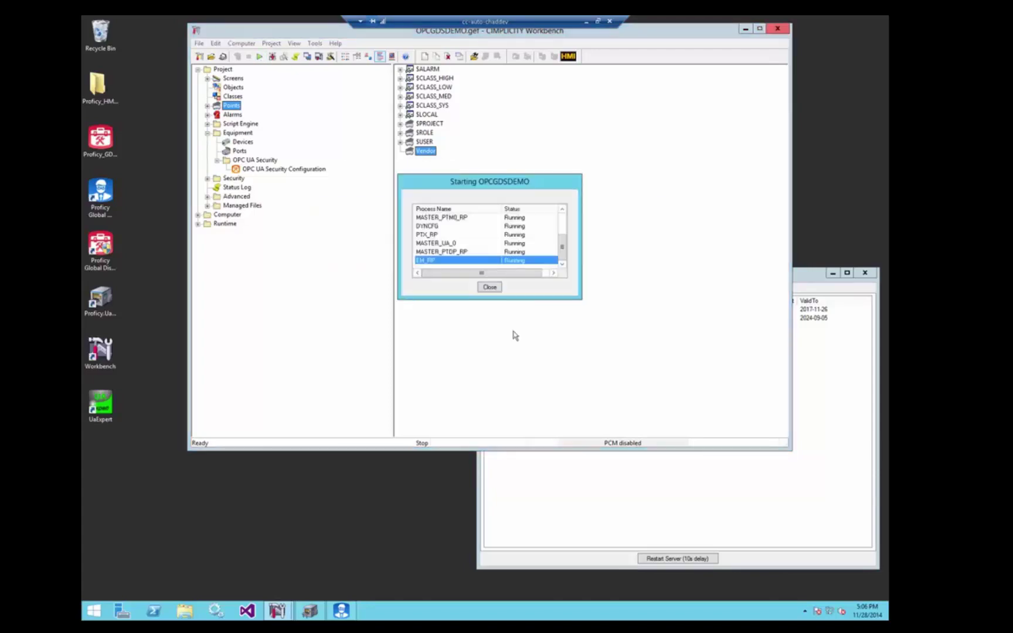
Open the Vendor point's Point Control Panel and widen the Value column to read GE Intelligent Platforms
{"action": "right_click", "coordinate": [430, 153]}
{"action": "left_click", "coordinate": [466, 283]}
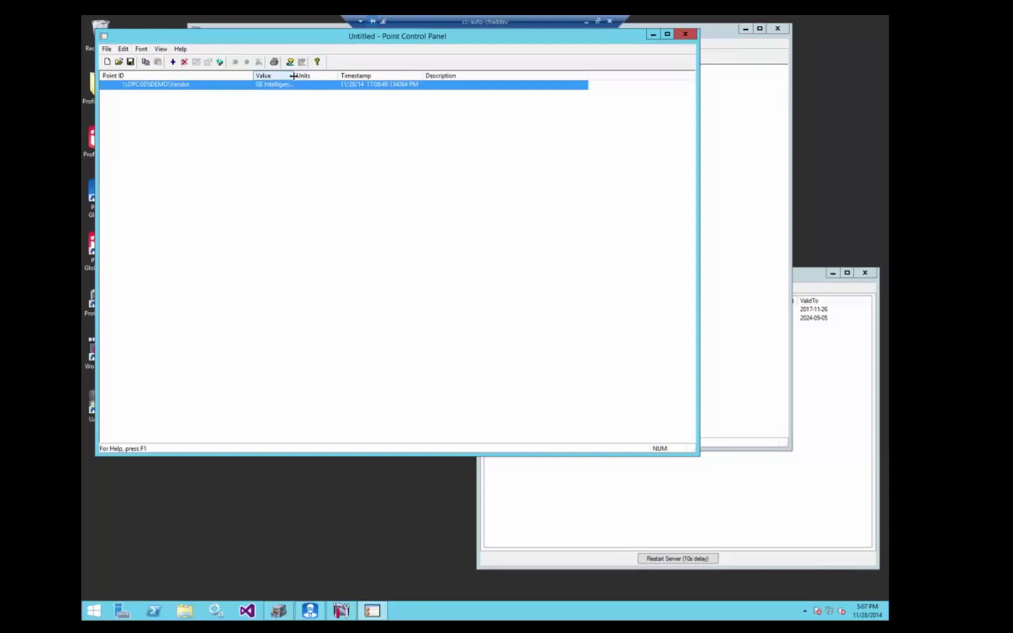
{"action": "left_click_drag", "start_coordinate": [322, 75], "coordinate": [326, 75]}
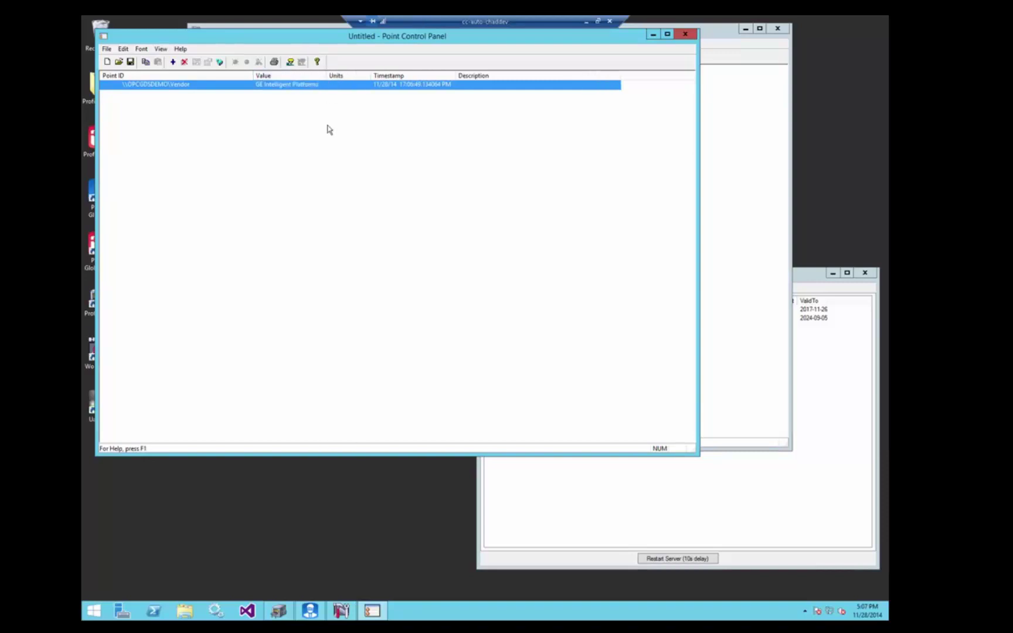